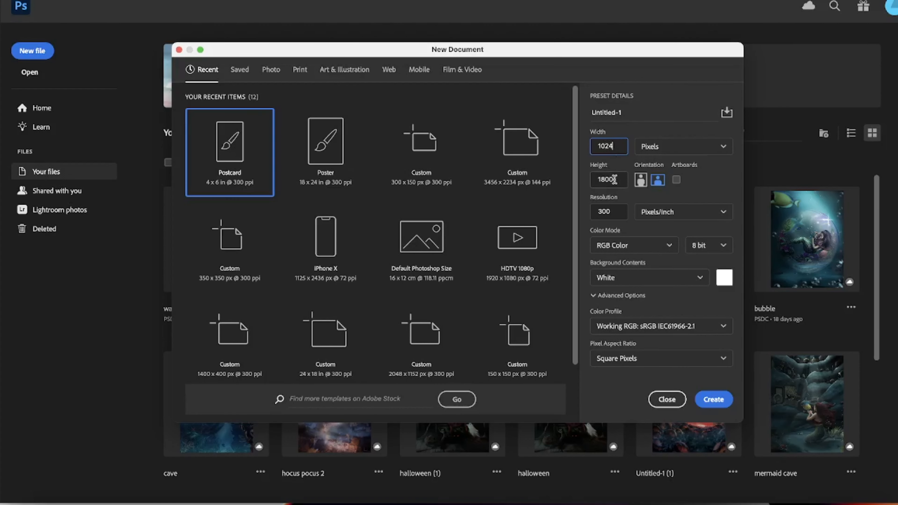
Create the new document with a height of 1024 pixels and a resolution of 200 pixels/inch.
double_click(614, 179)
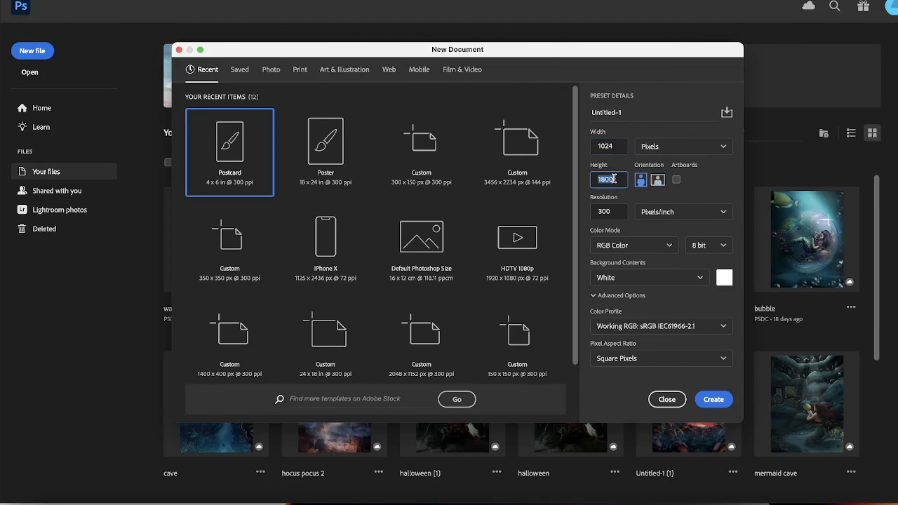
key(BackSpace)
text(1024)
double_click(615, 212)
key(BackSpace)
text(2)
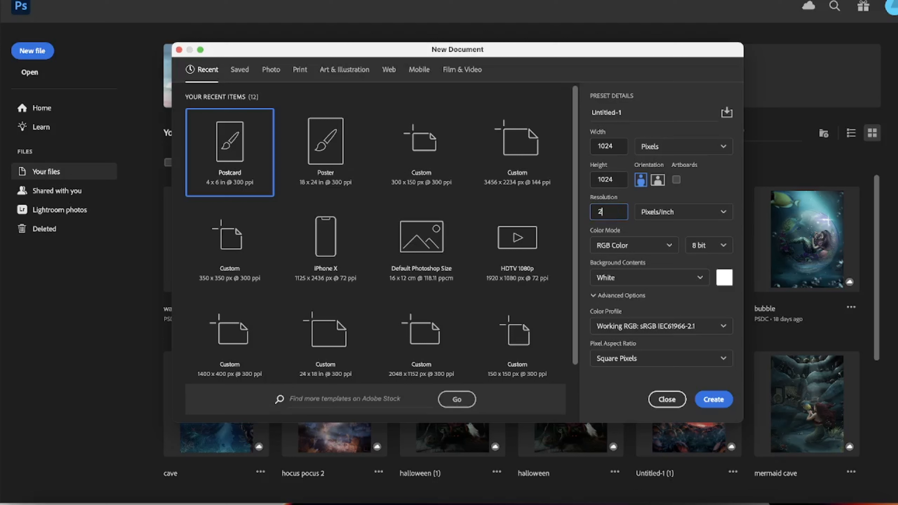
text(00)
click(715, 402)
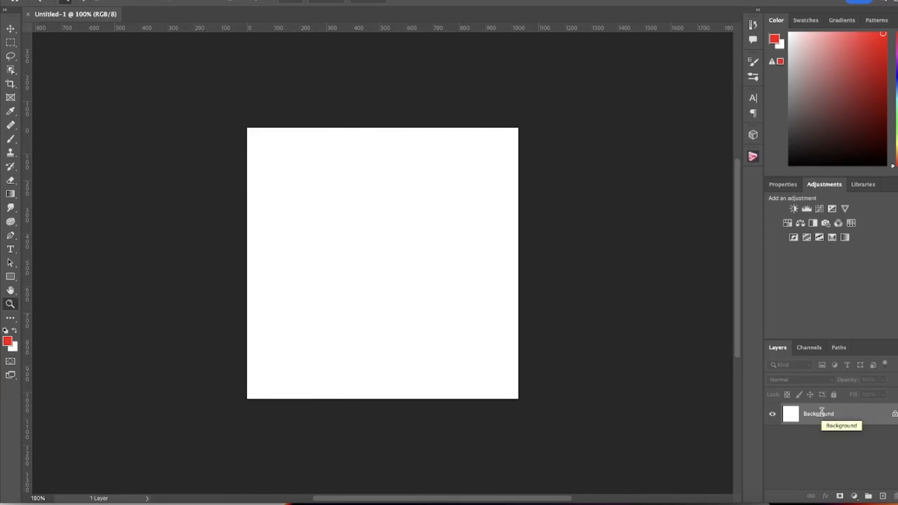
Invert the white background to black and render a 50-300mm Zoom lens flare on it at 100% brightness.
key(ctrl+i)
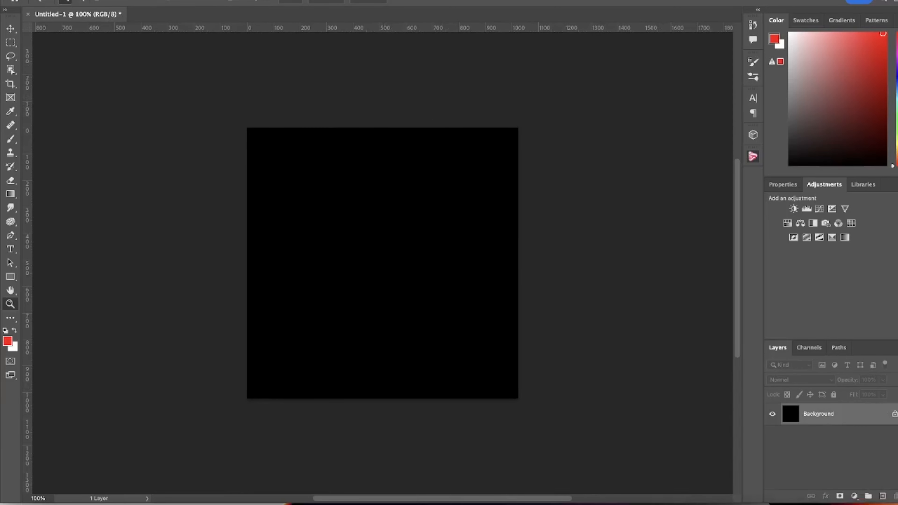
click(244, 0)
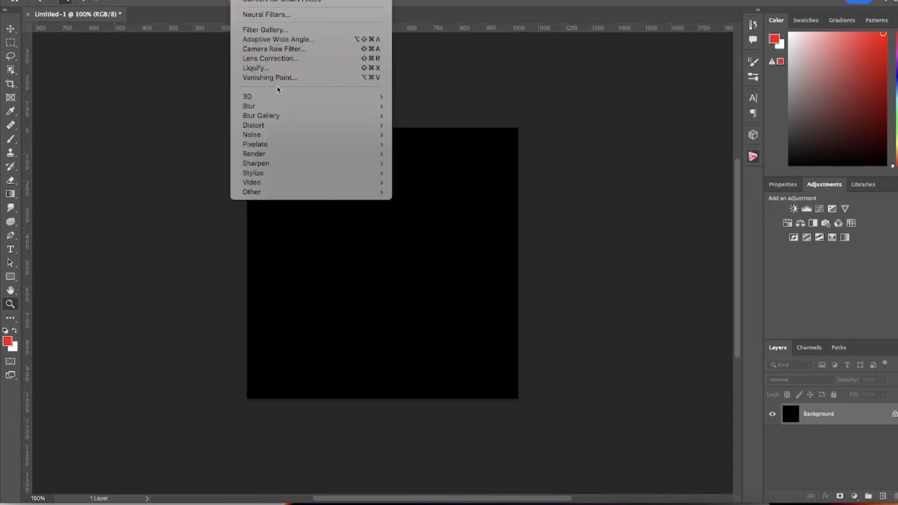
mouse_move(279, 109)
mouse_move(292, 156)
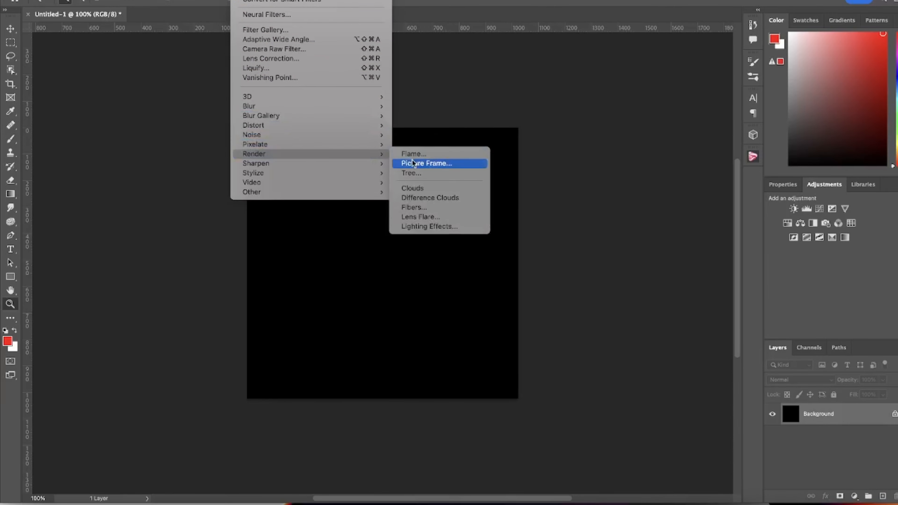
click(443, 217)
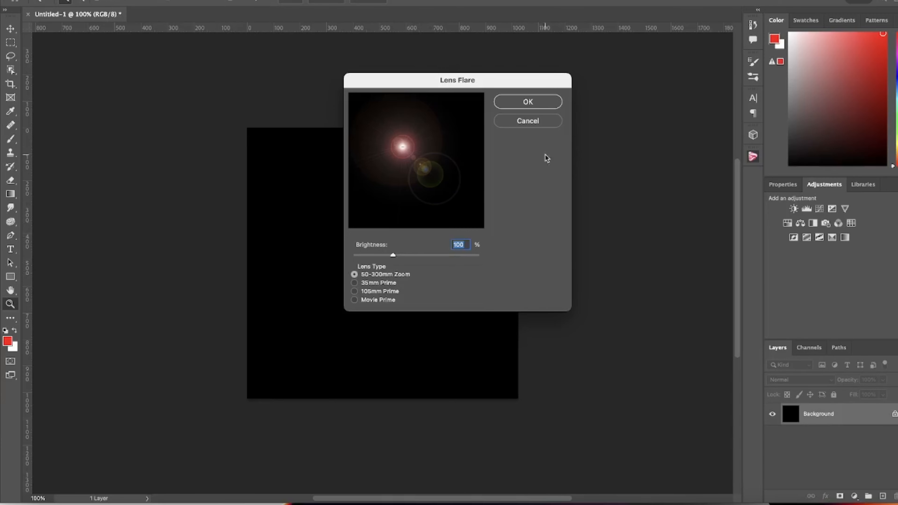
click(535, 102)
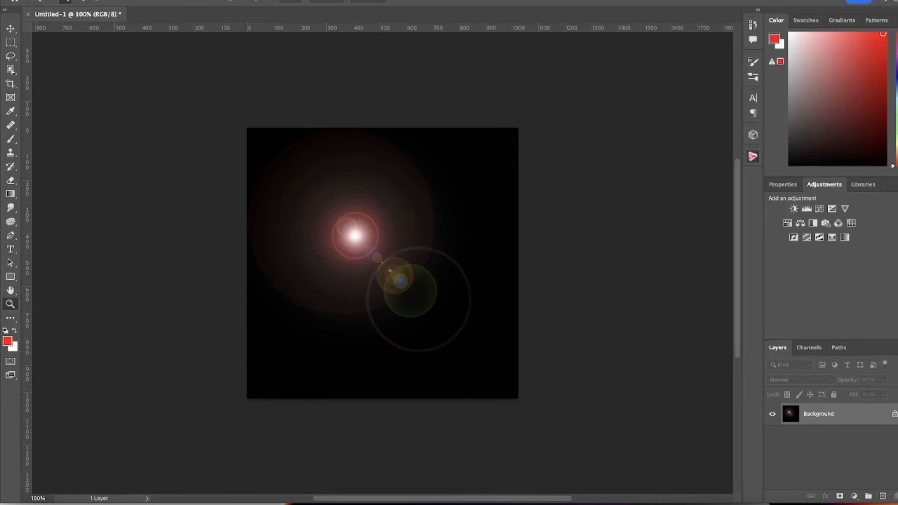
Apply the Polar Coordinates distortion to the lens flare with the Polar to Rectangular option.
click(243, 0)
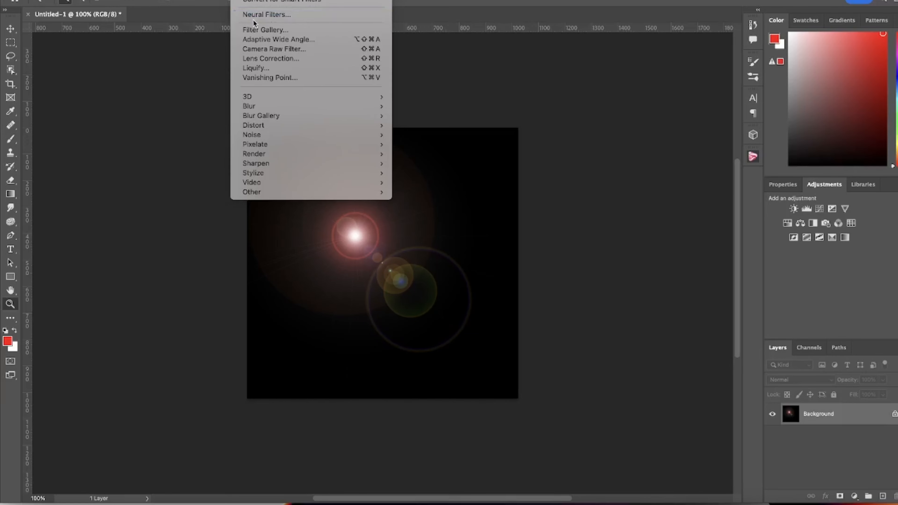
mouse_move(285, 126)
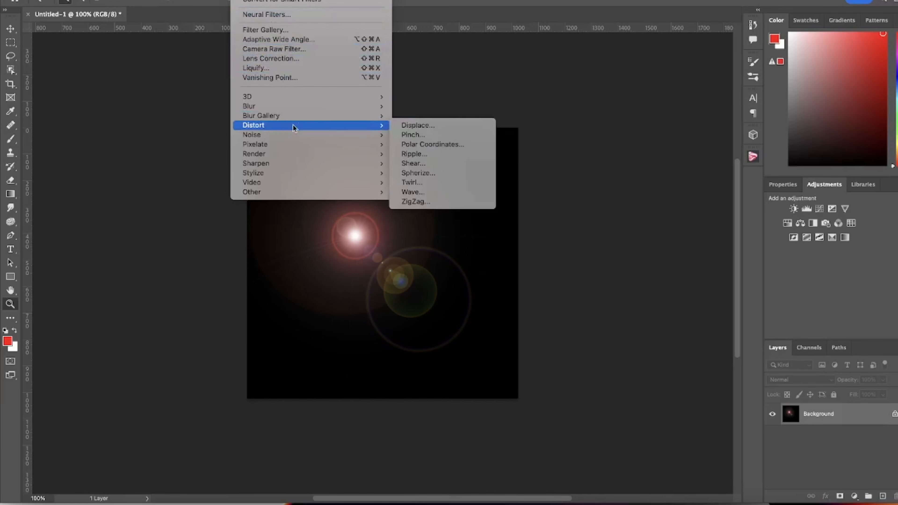
click(437, 145)
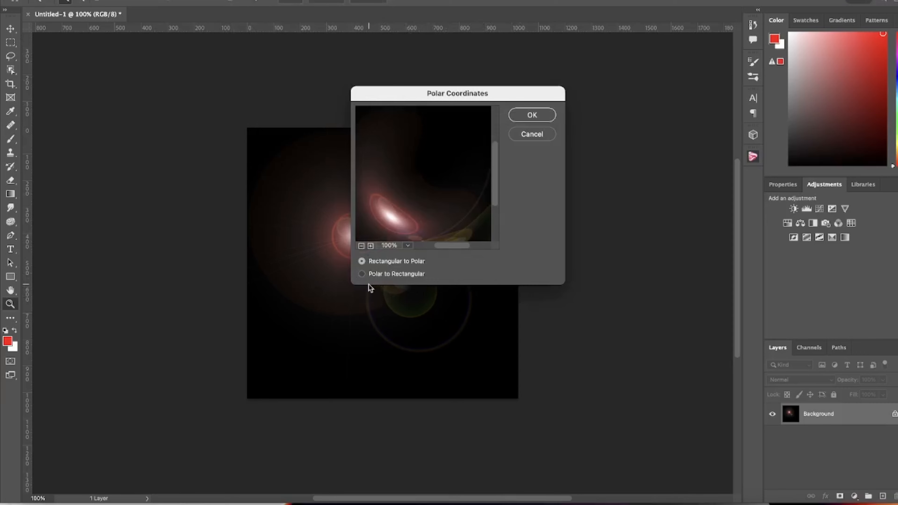
click(362, 274)
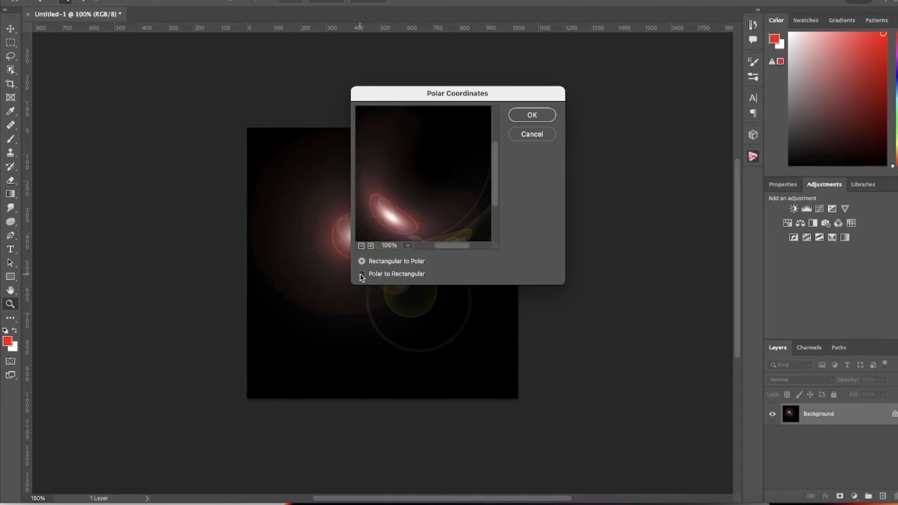
click(540, 115)
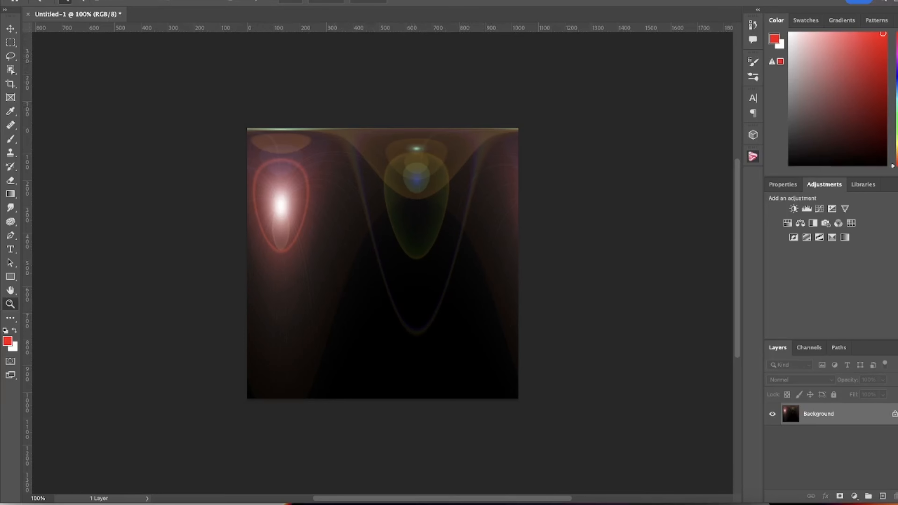
Flip the whole canvas vertically.
click(125, 0)
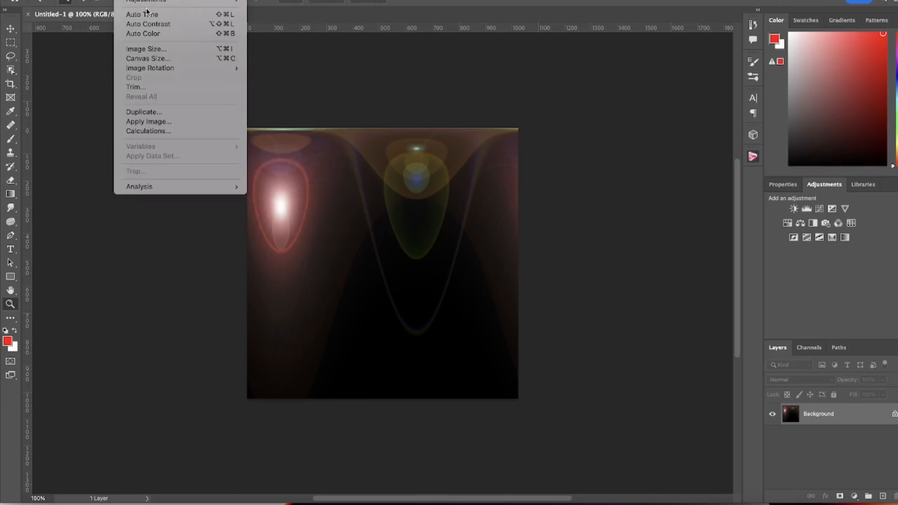
mouse_move(175, 67)
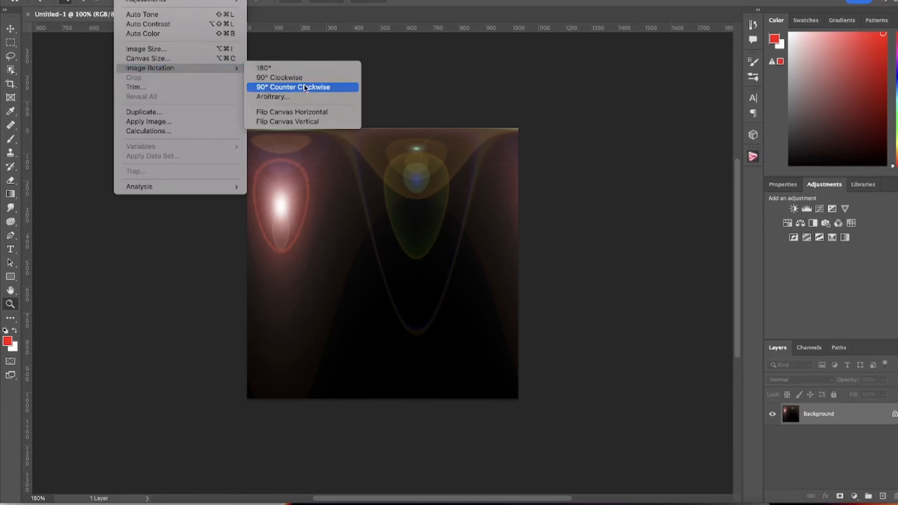
click(316, 121)
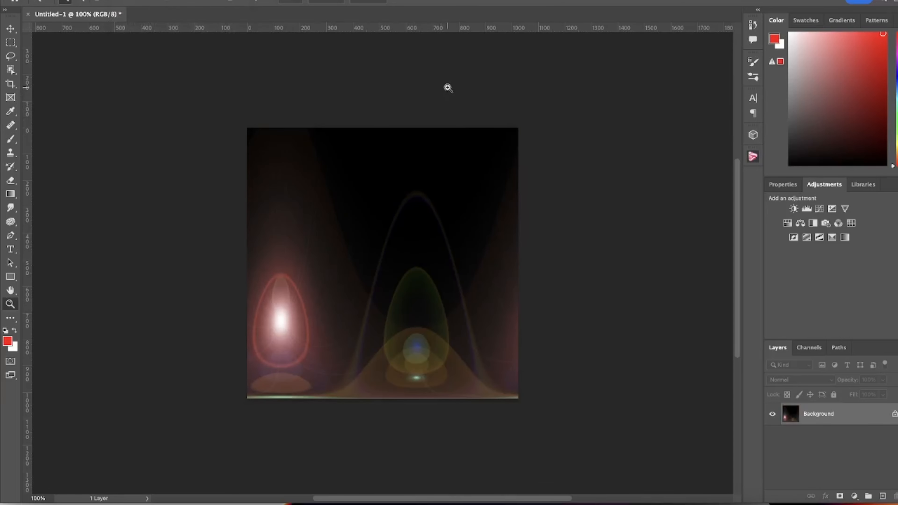
Apply the Polar Coordinates distortion to the flipped image with the Rectangular to Polar option.
click(10, 29)
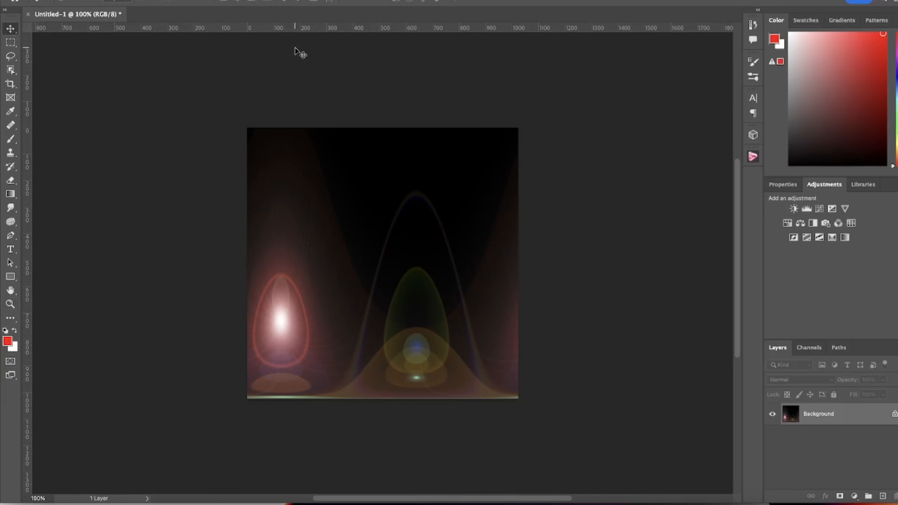
click(243, 0)
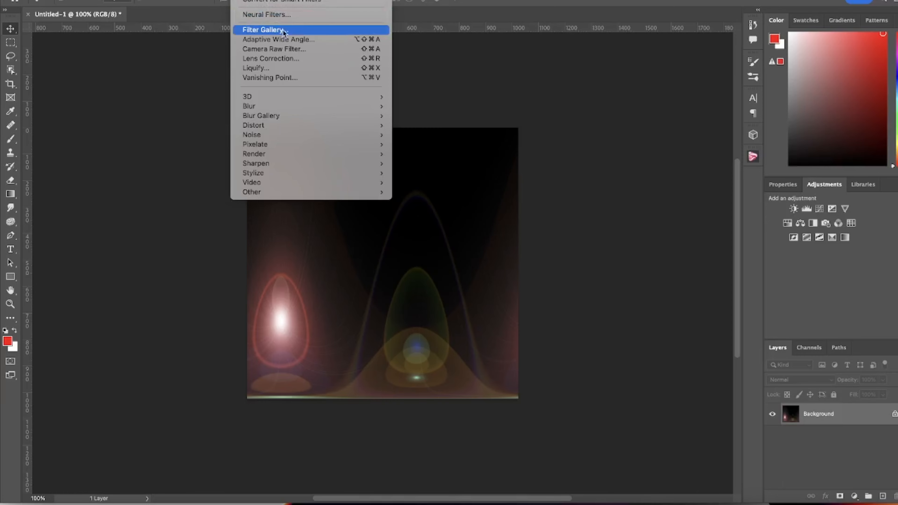
mouse_move(306, 129)
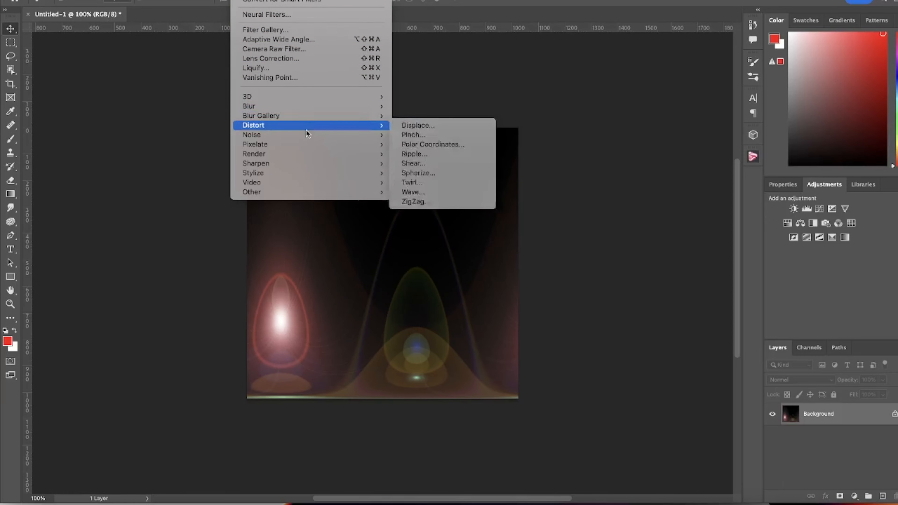
click(433, 146)
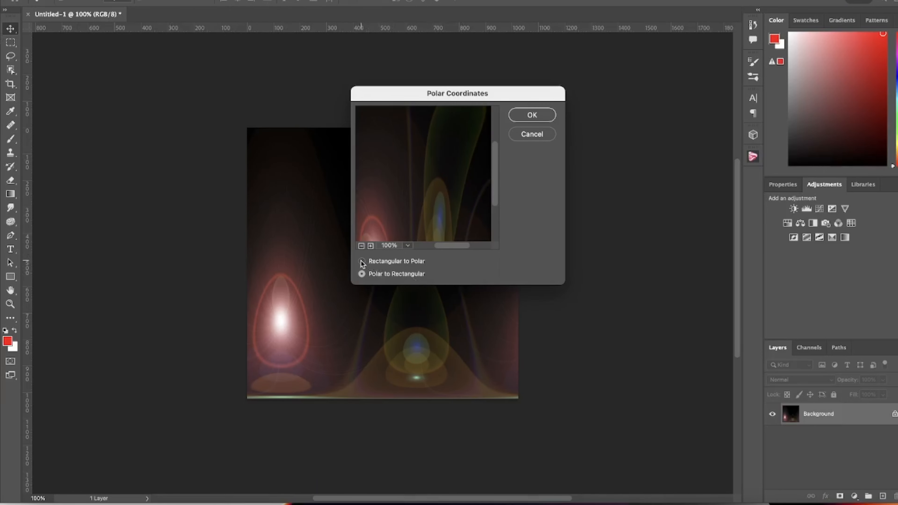
click(370, 264)
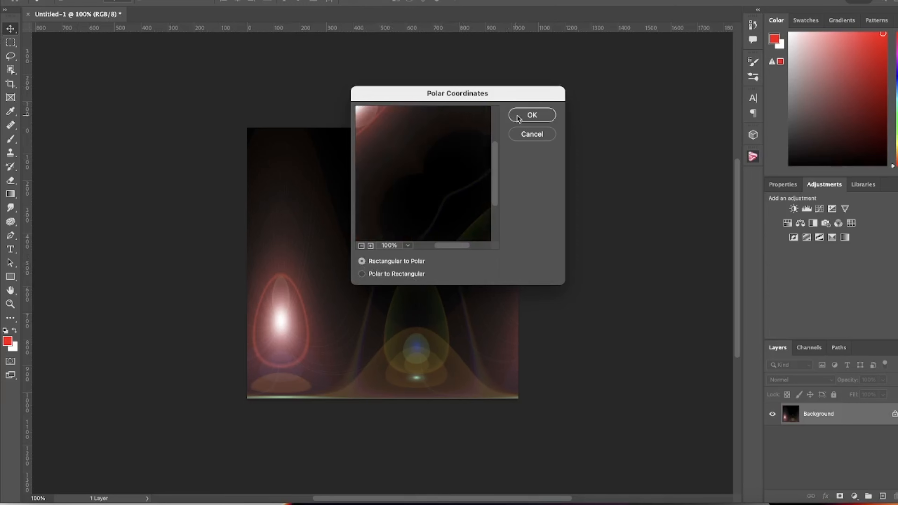
click(531, 118)
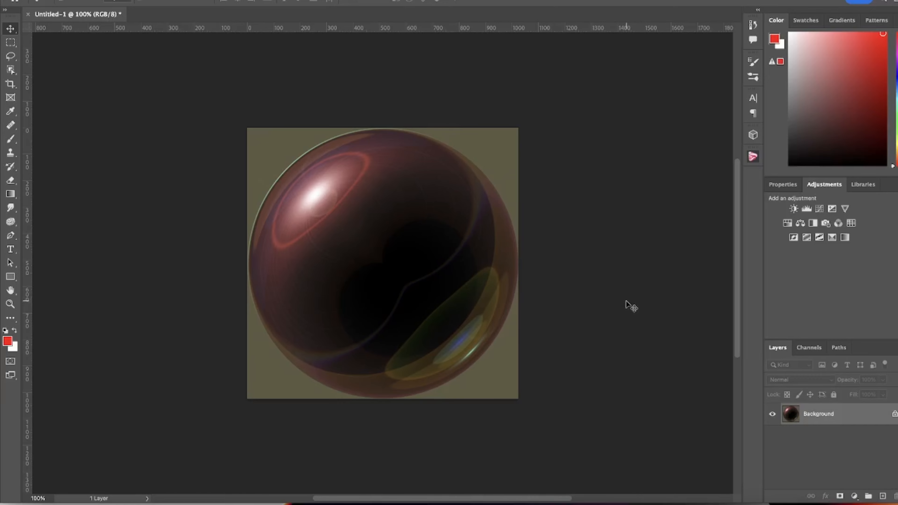
Select the round bubble with the Object Selection tool, copy it to its own layer and hide the Background layer.
key(w)
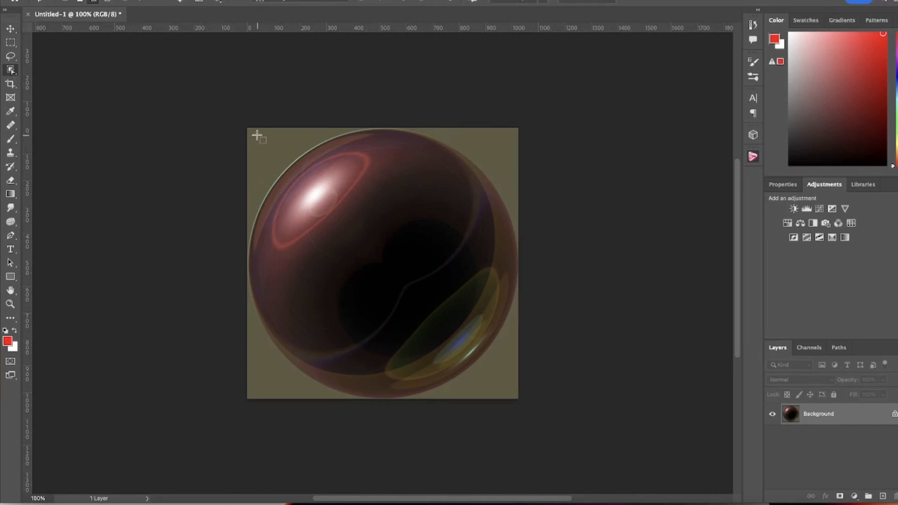
drag(250, 132, 518, 399)
key(ctrl+j)
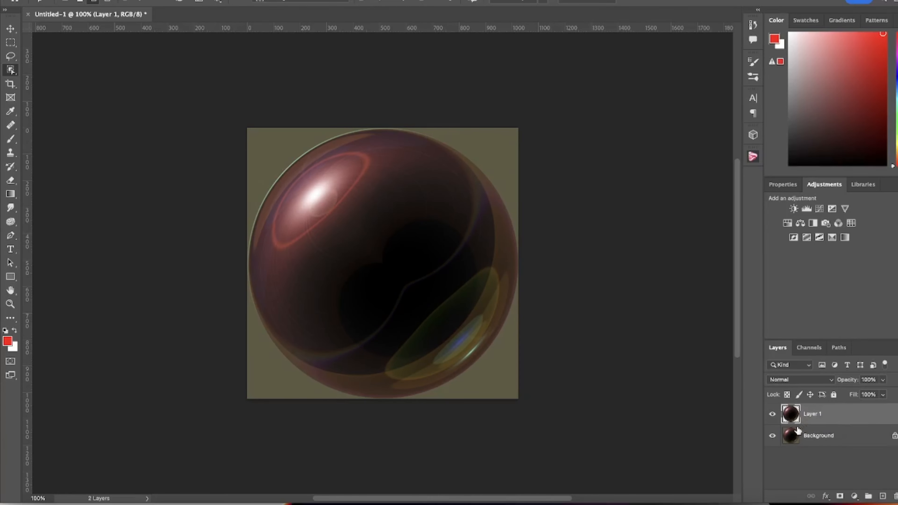
click(772, 436)
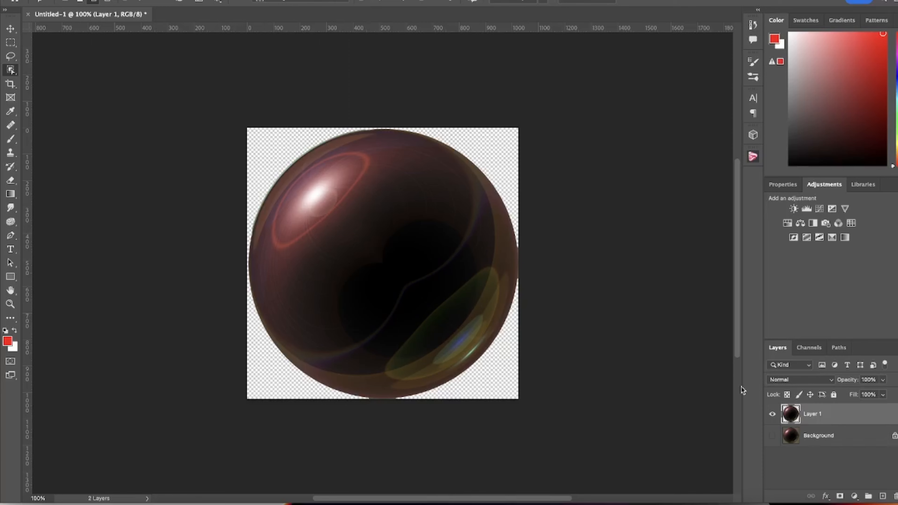
Desaturate the bubble on Layer 1 and invert its tones.
key(shift+super+u)
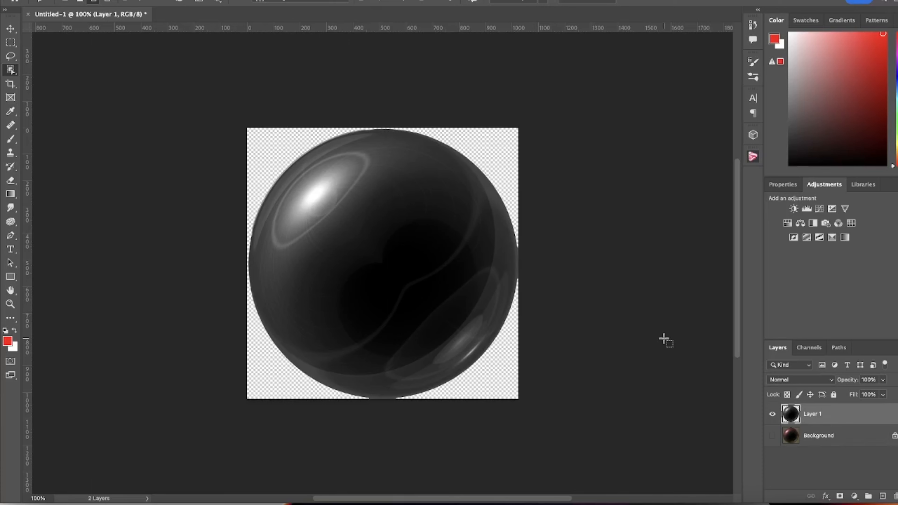
key(v)
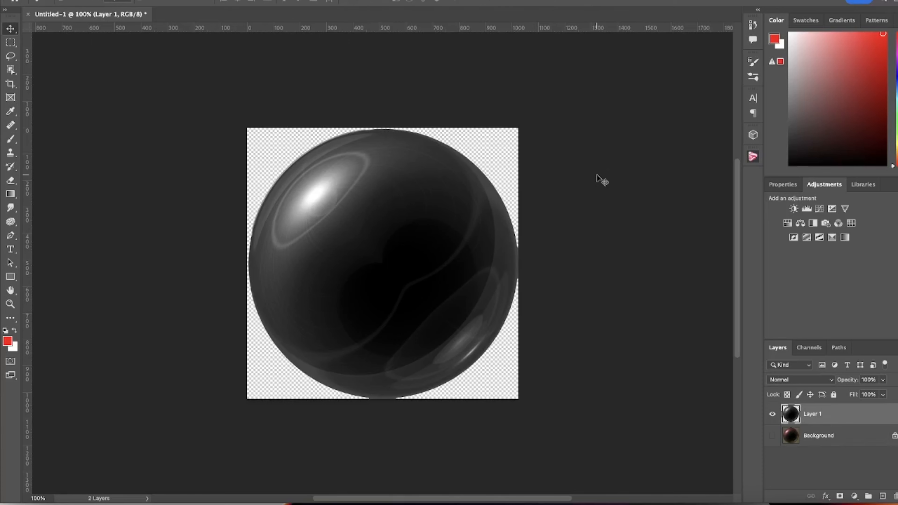
key(ctrl+i)
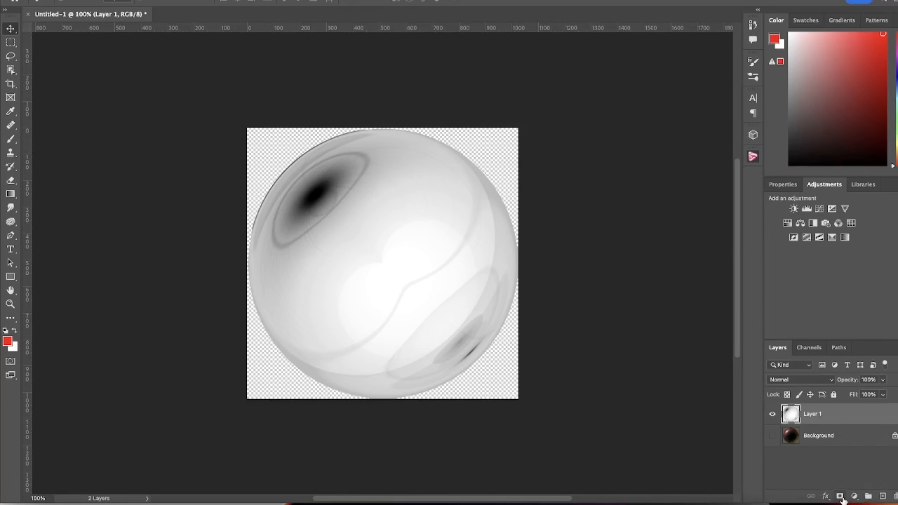
Add a Solid Color fill layer in near-white fbf9f9 and move it beneath Layer 1.
click(856, 497)
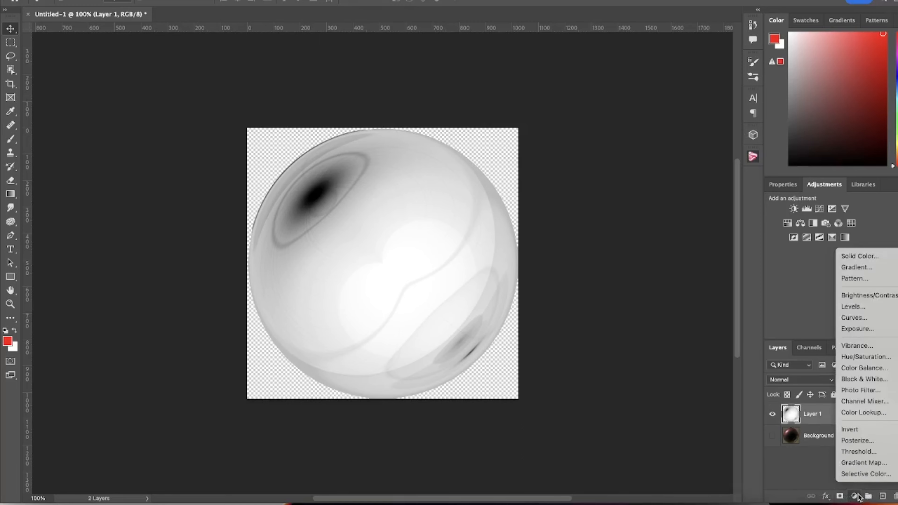
click(845, 257)
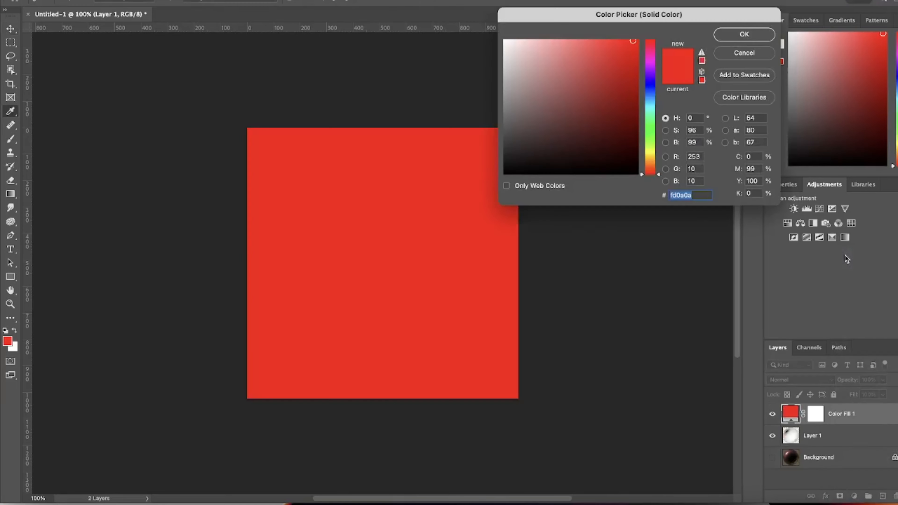
click(506, 42)
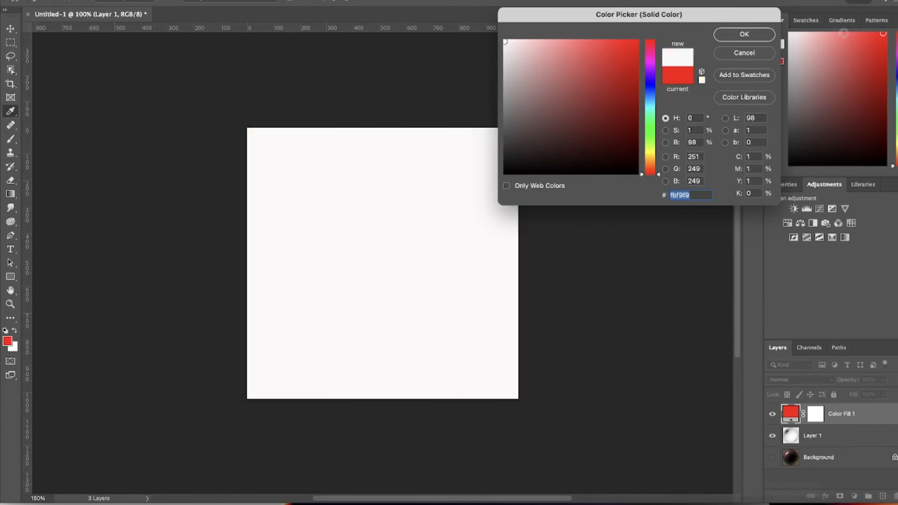
click(764, 35)
drag(856, 417, 856, 441)
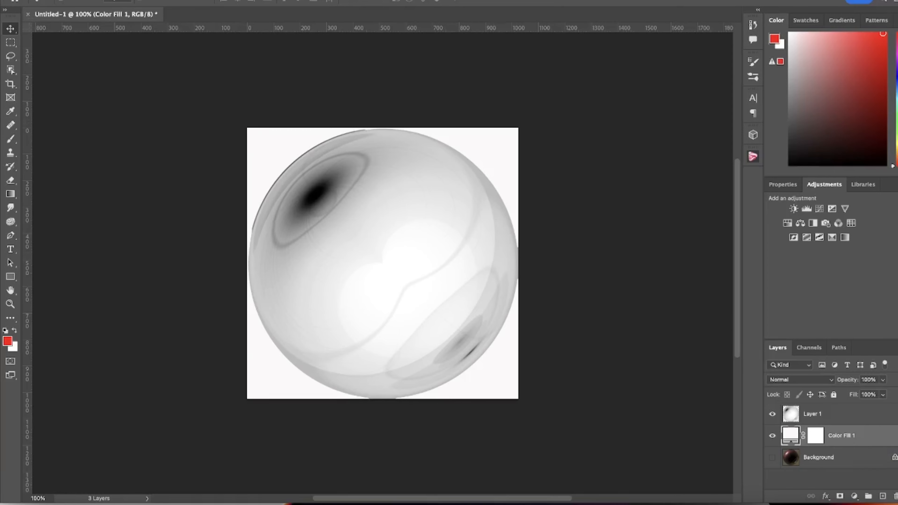
Define the grey bubble artwork as a brush preset named Bubble Brush.
click(103, 2)
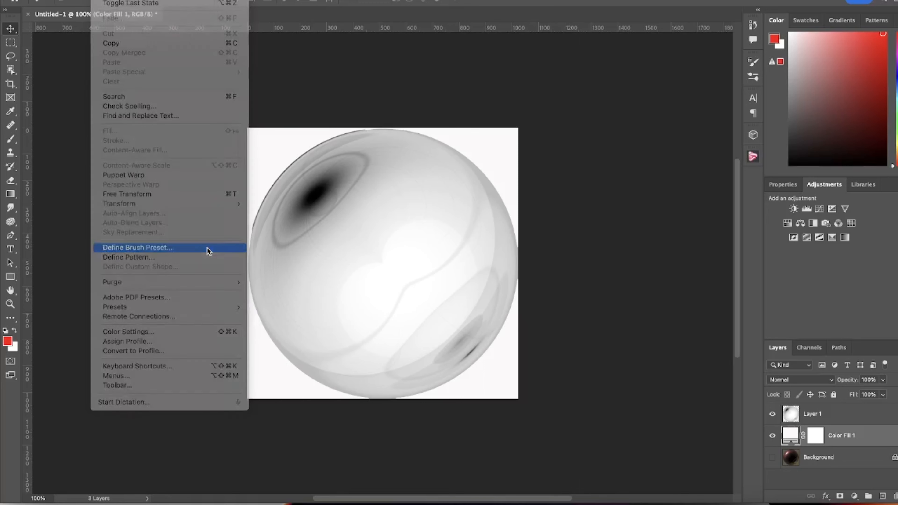
click(208, 248)
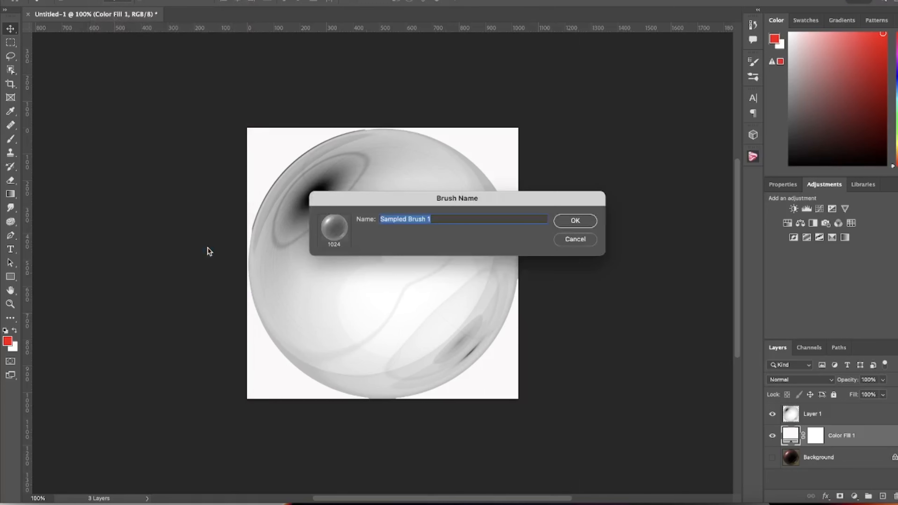
click(443, 219)
key(BackSpace)
key(BackSpace)
key(BackSpace)
key(BackSpace)
key(BackSpace)
key(BackSpace)
key(BackSpace)
key(BackSpace)
key(BackSpace)
key(BackSpace)
key(BackSpace)
key(BackSpace)
key(BackSpace)
key(BackSpace)
key(BackSpace)
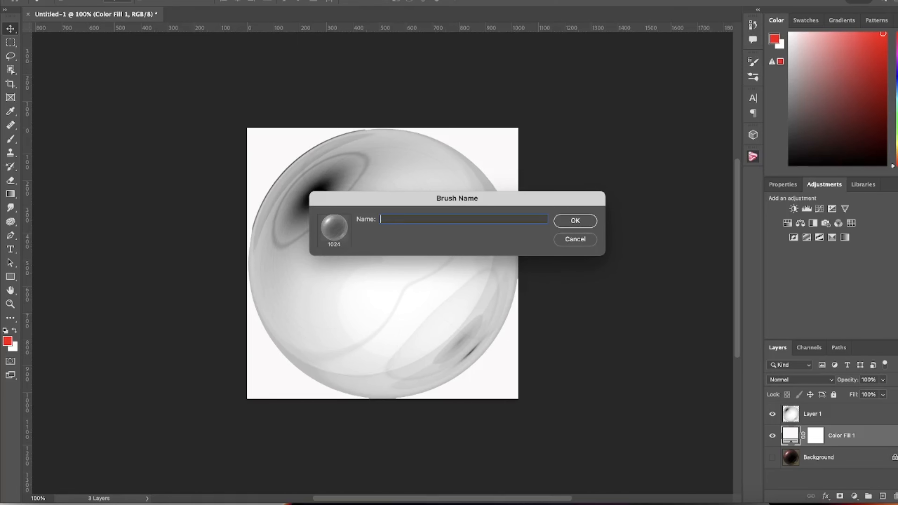
text(Bubble Brus)
click(579, 221)
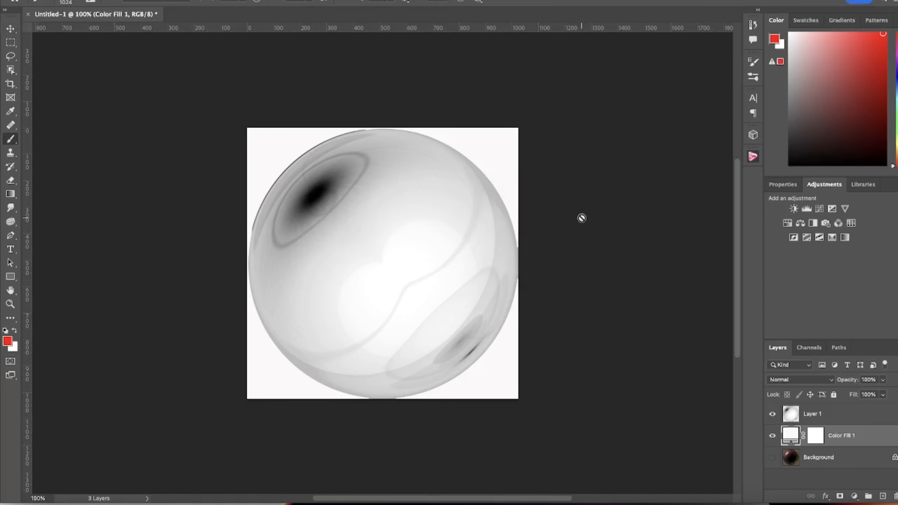
Make Layer 1 active and set the bubble brush's tip spacing to 123%.
click(10, 30)
drag(301, 237, 371, 244)
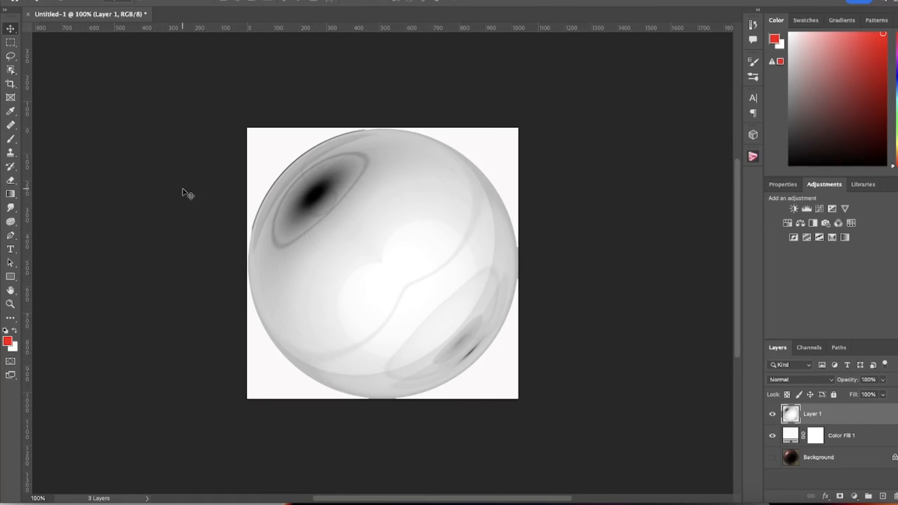
click(12, 140)
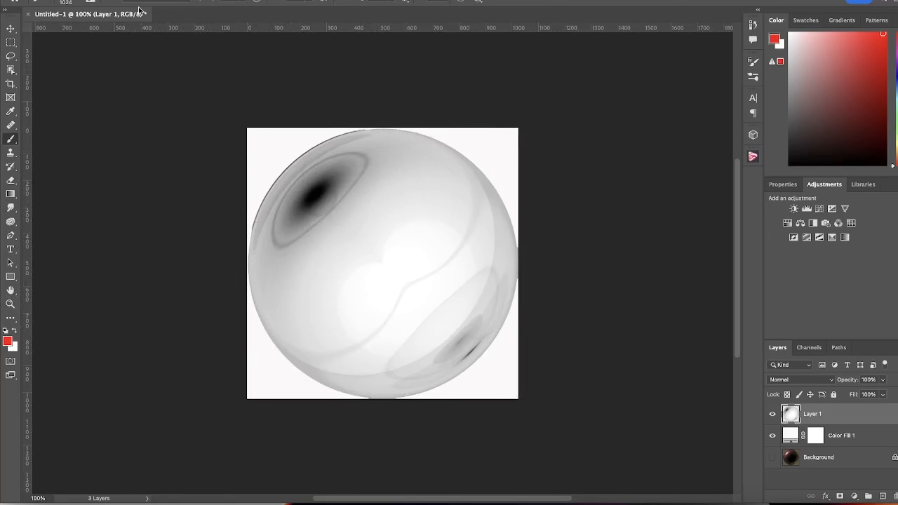
click(91, 3)
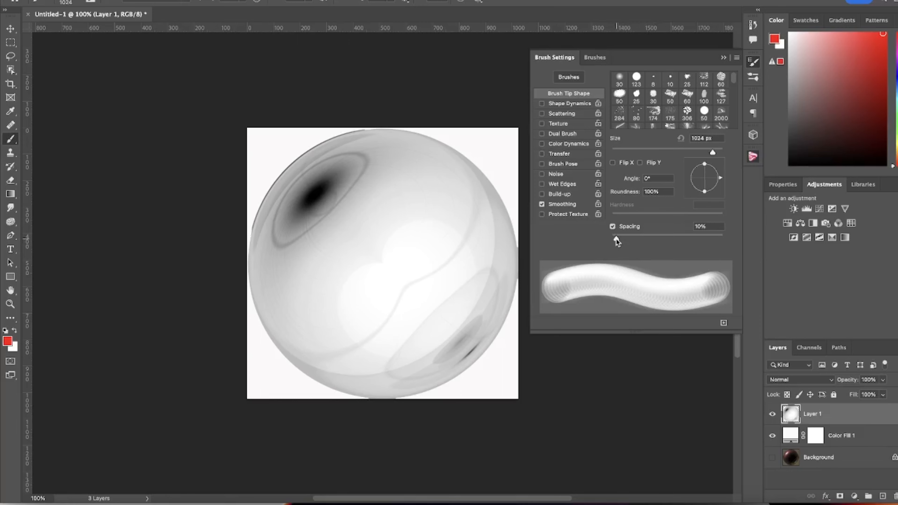
mouse_move(617, 239)
mouse_down()
mouse_move(688, 237)
mouse_move(604, 236)
mouse_up()
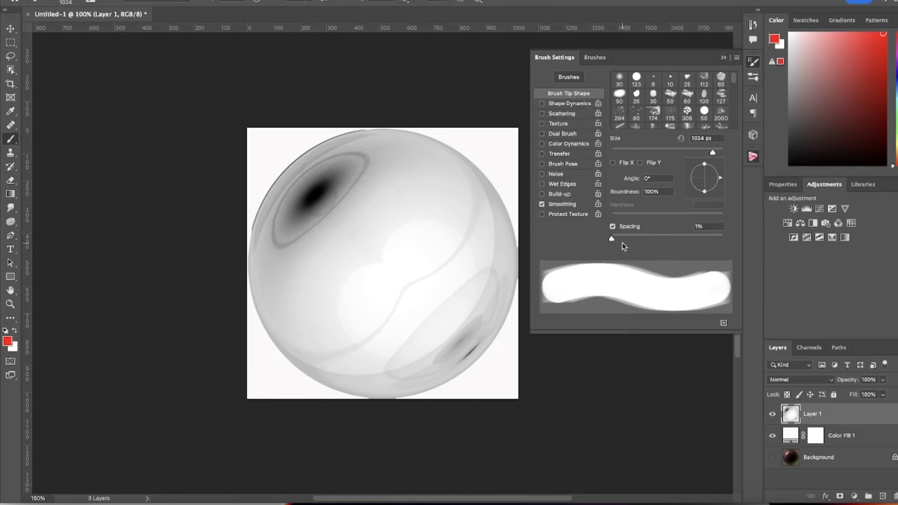
mouse_move(612, 240)
mouse_down()
mouse_move(688, 240)
mouse_move(673, 240)
mouse_up()
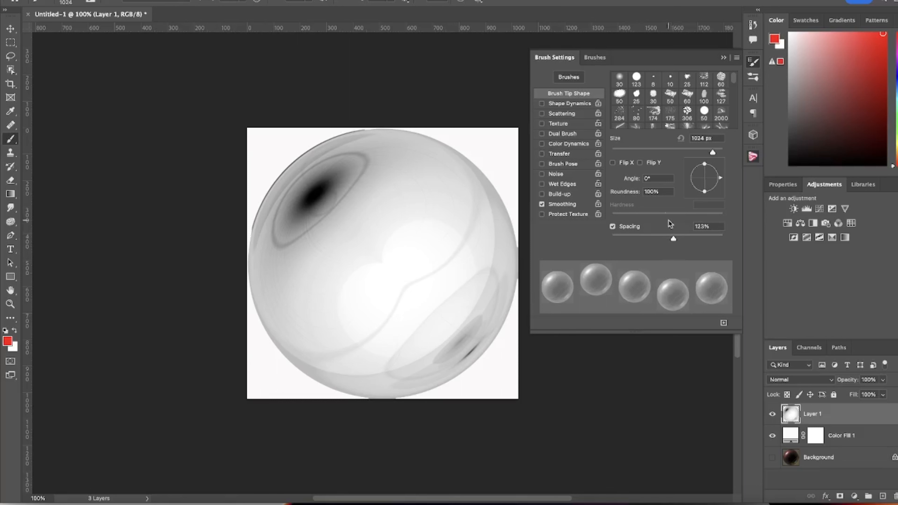
Enable Shape Dynamics for the brush, with Size Jitter at 70% and its control set to Fade.
click(542, 104)
click(569, 104)
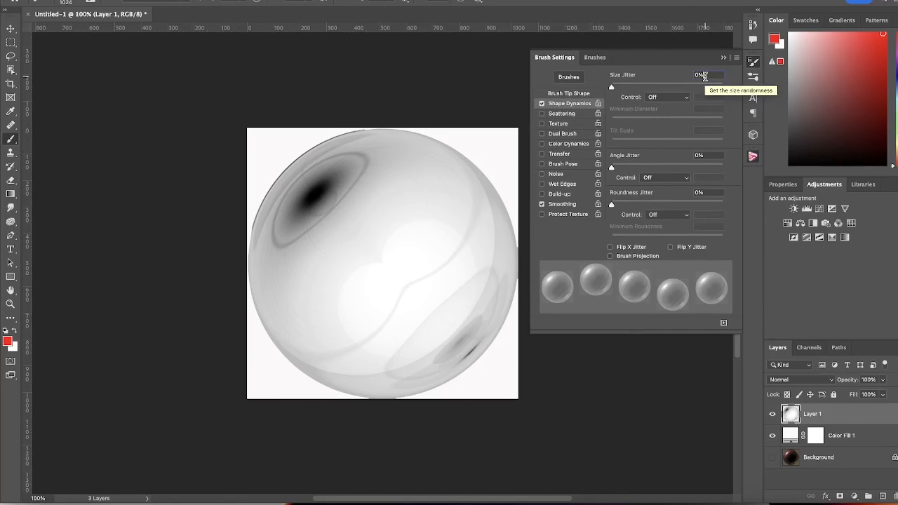
click(705, 76)
key(BackSpace)
text(7)
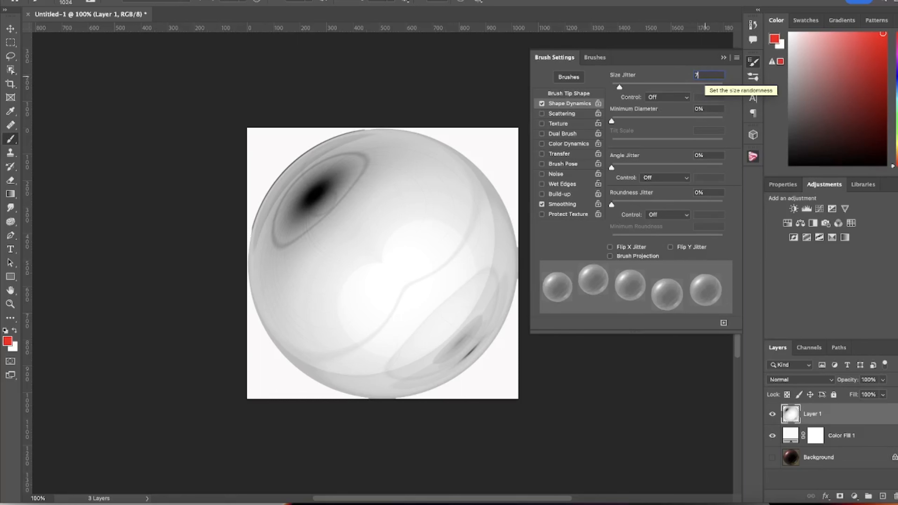
text(0)
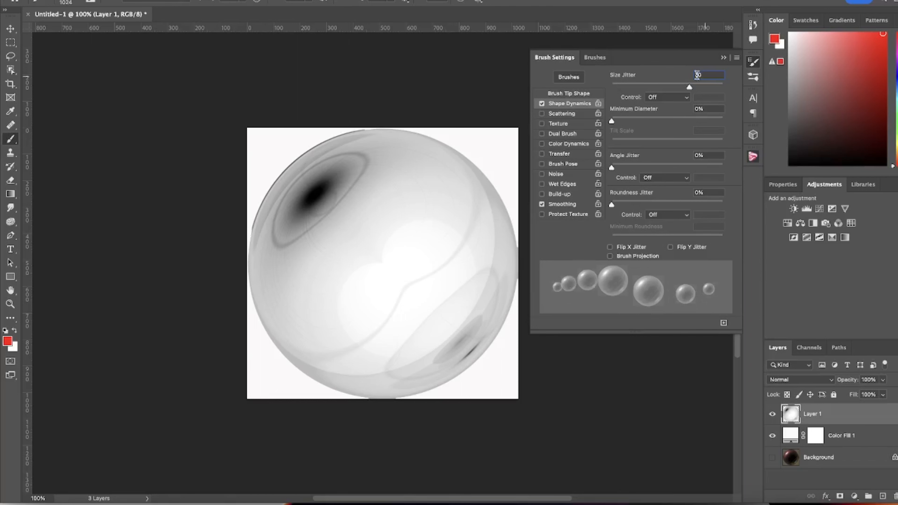
click(678, 97)
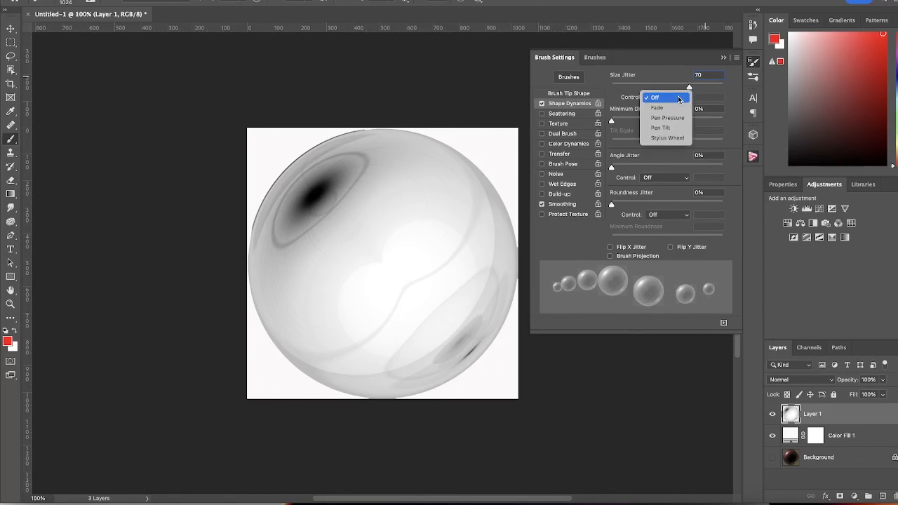
click(672, 107)
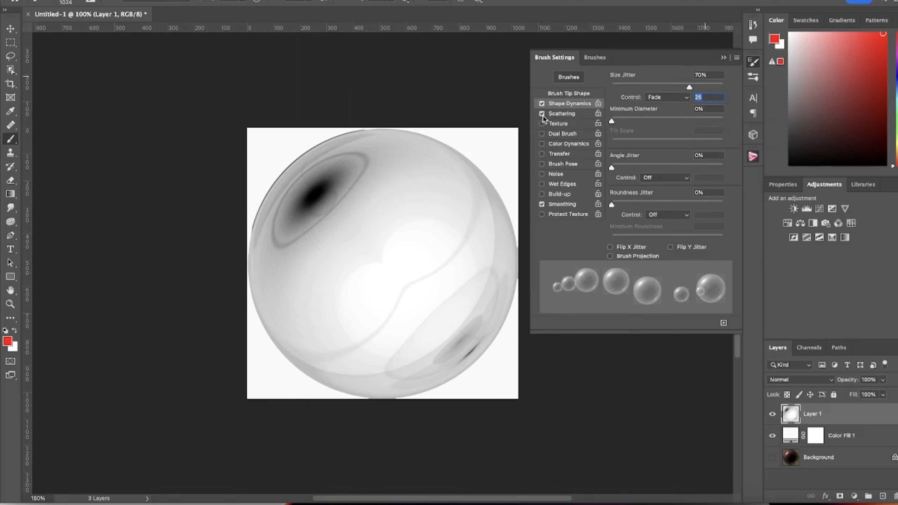
Set the brush's Scatter to 800% in its Scattering options, with the scatter control set to Fade.
click(562, 115)
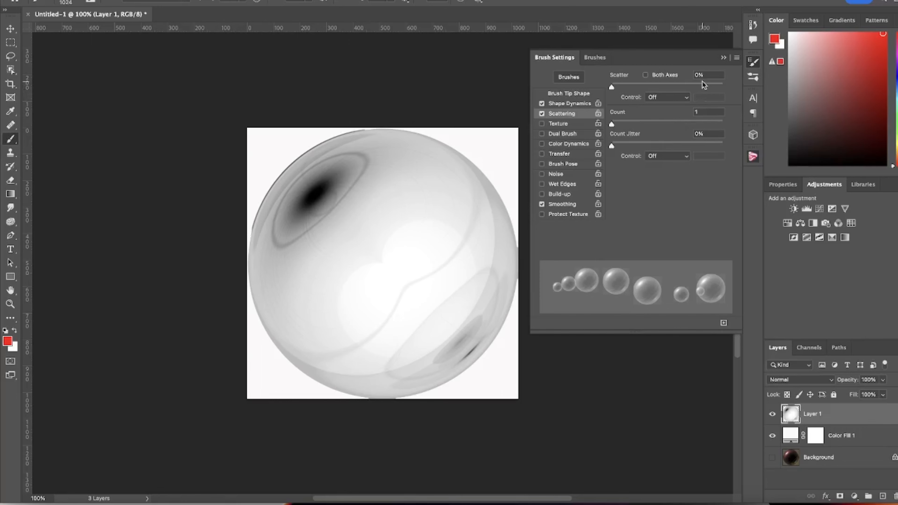
click(706, 75)
text(800)
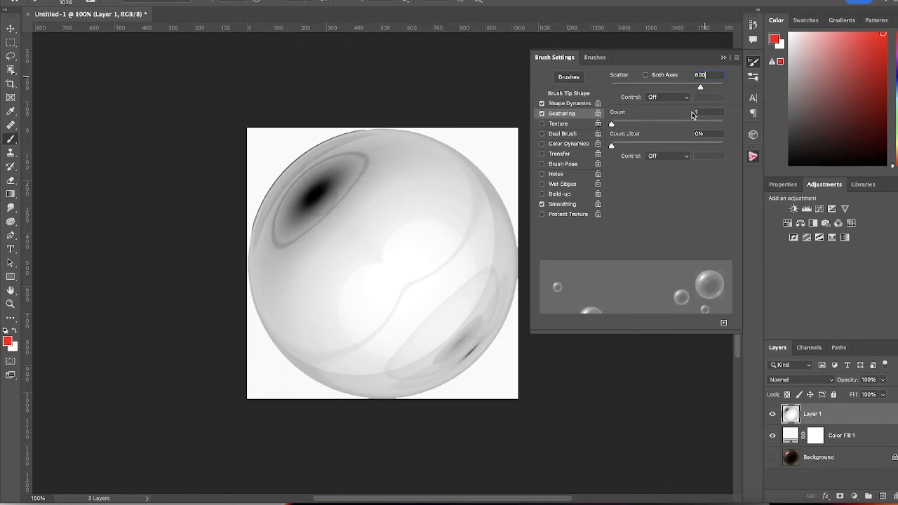
click(685, 98)
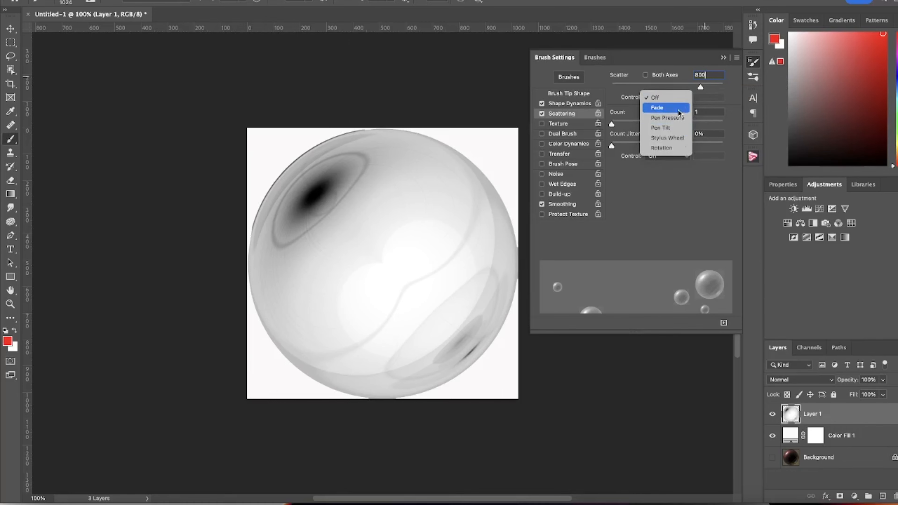
click(678, 111)
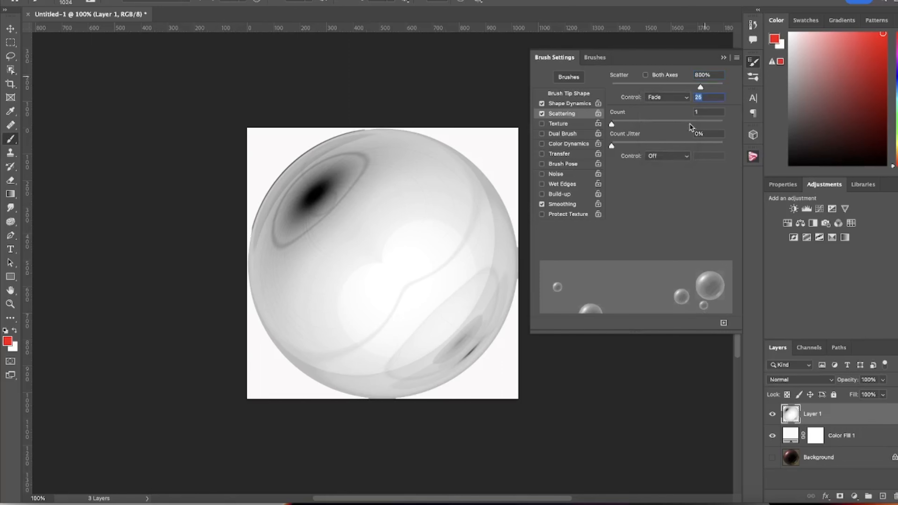
Set the scattering Count to 12 and Count Jitter to 50%, with the jitter control set to Fade.
click(702, 113)
key(BackSpace)
text(12)
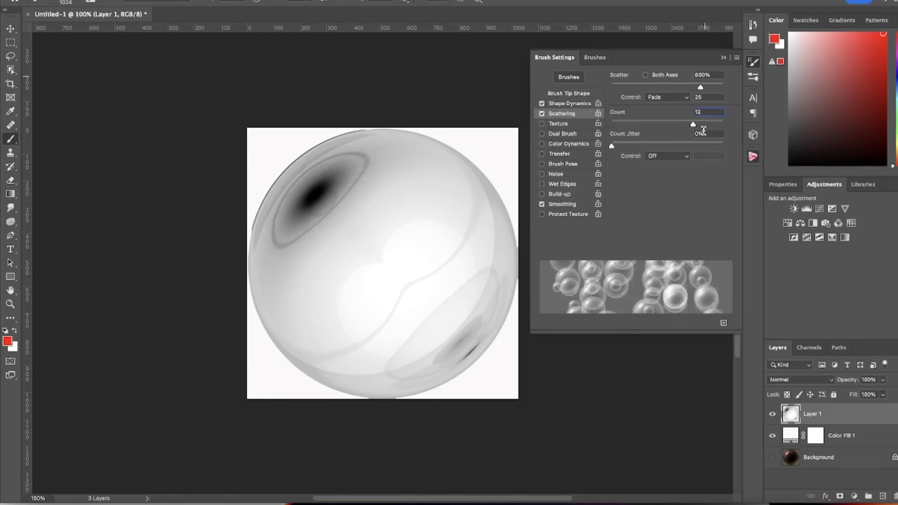
click(704, 133)
text(50)
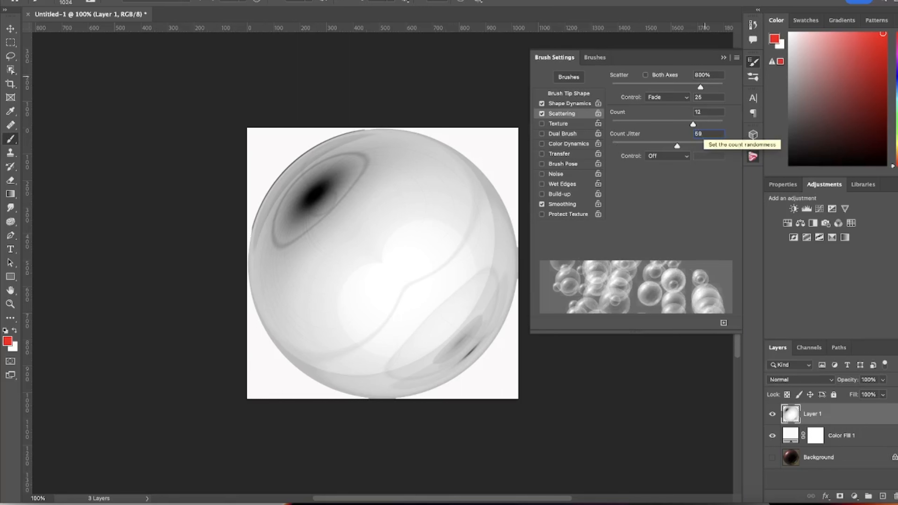
key(BackSpace)
text(0)
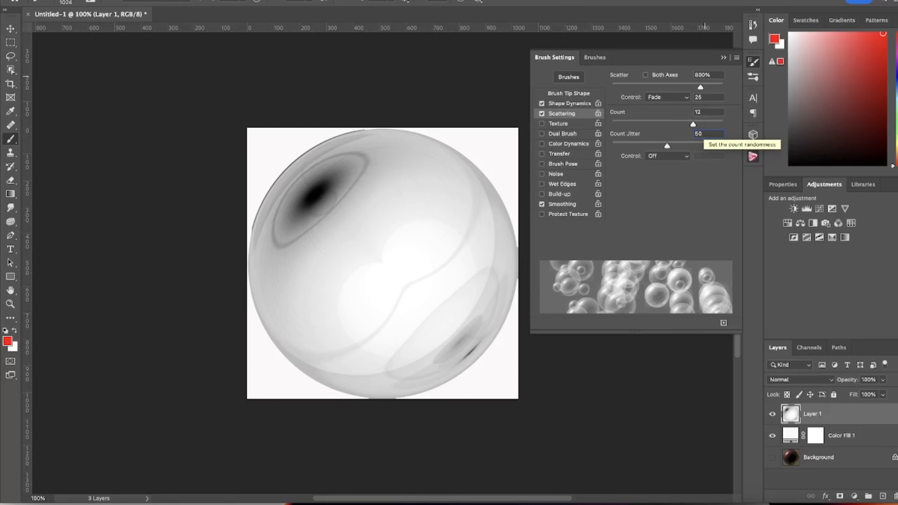
click(676, 155)
click(675, 167)
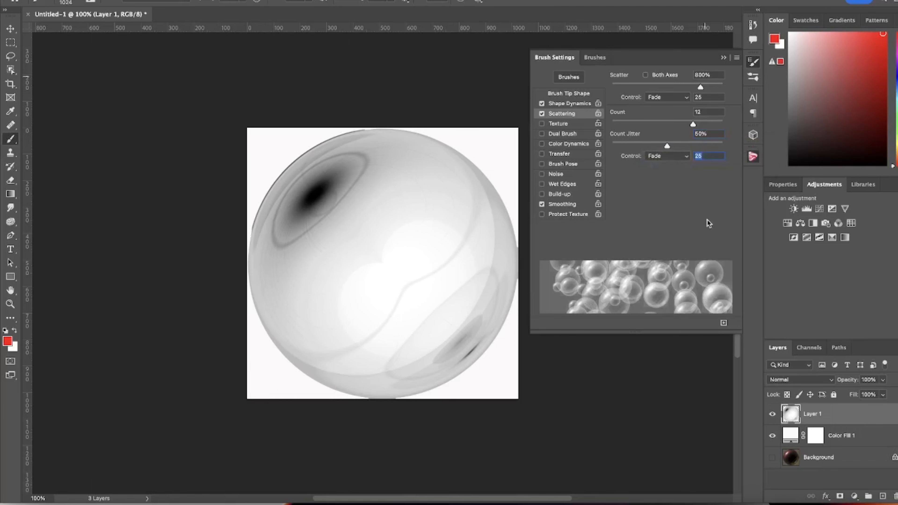
Enable Transfer for the brush and set Opacity Jitter to 20%, keeping its control at Off.
click(542, 153)
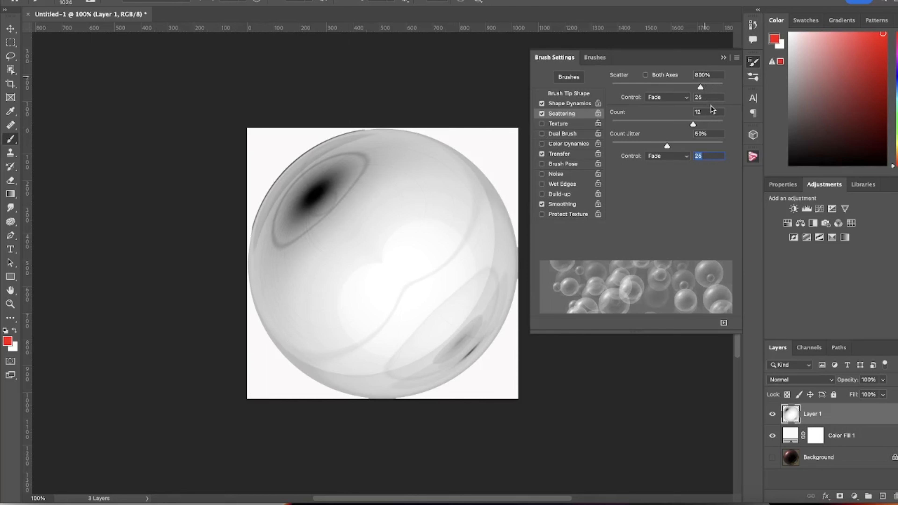
click(563, 154)
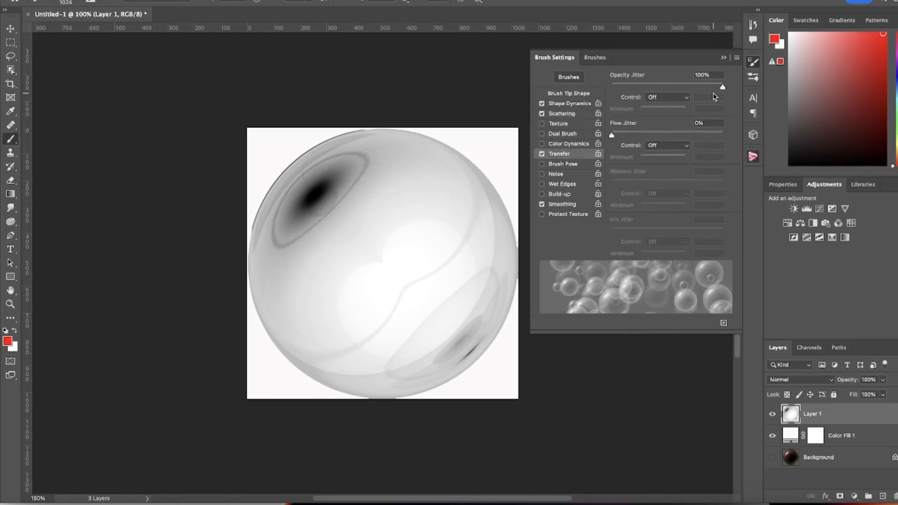
click(712, 75)
key(BackSpace)
text(2)
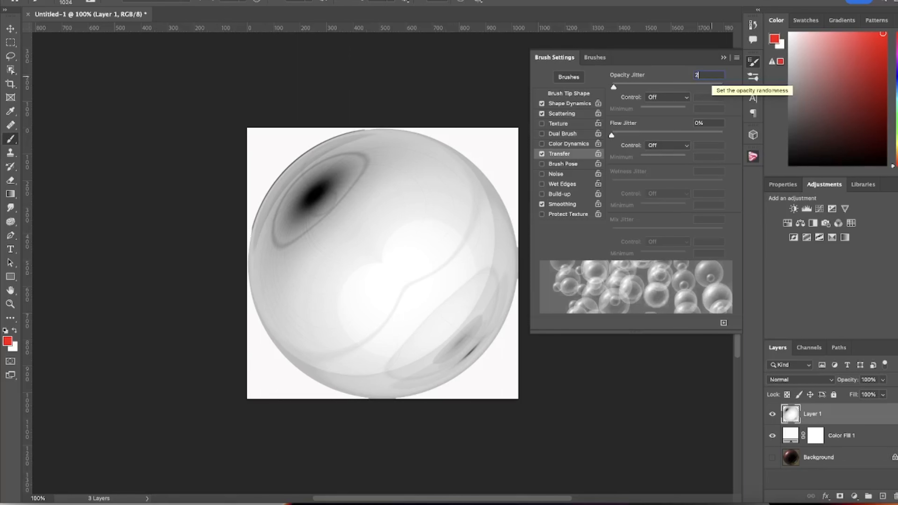
text(0)
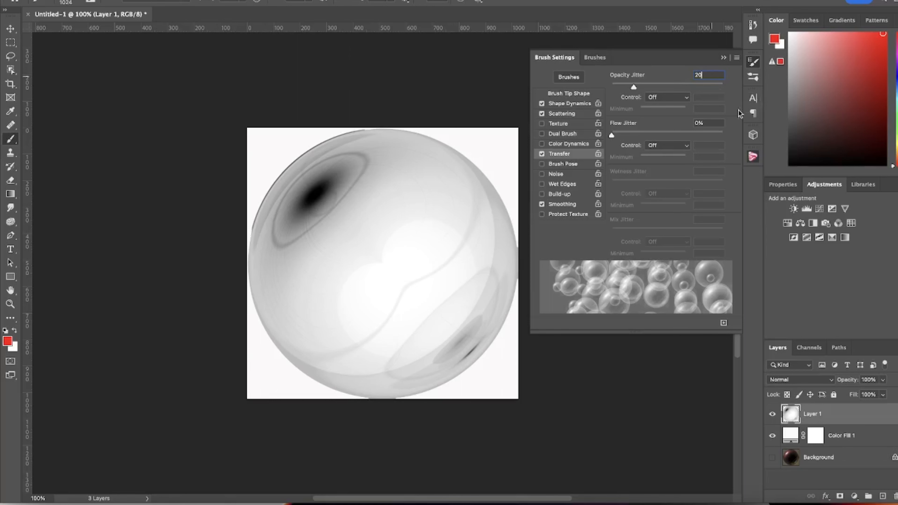
click(683, 98)
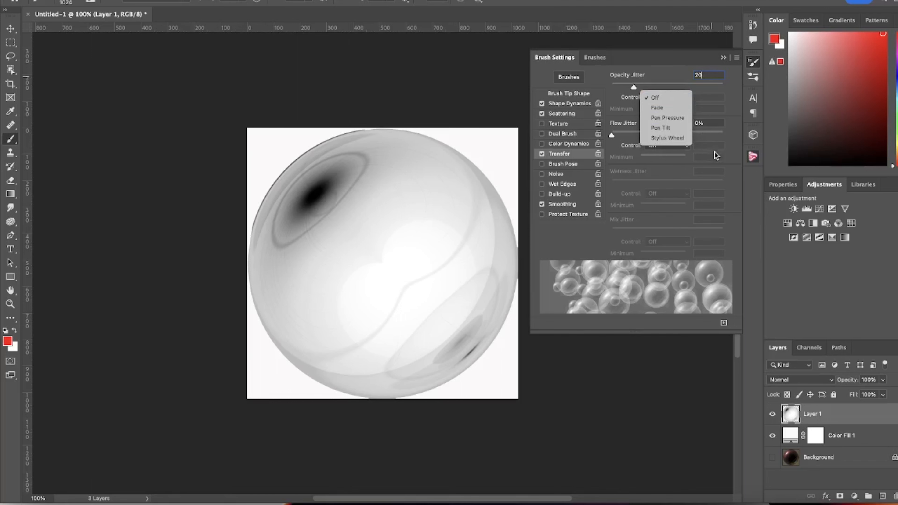
click(644, 160)
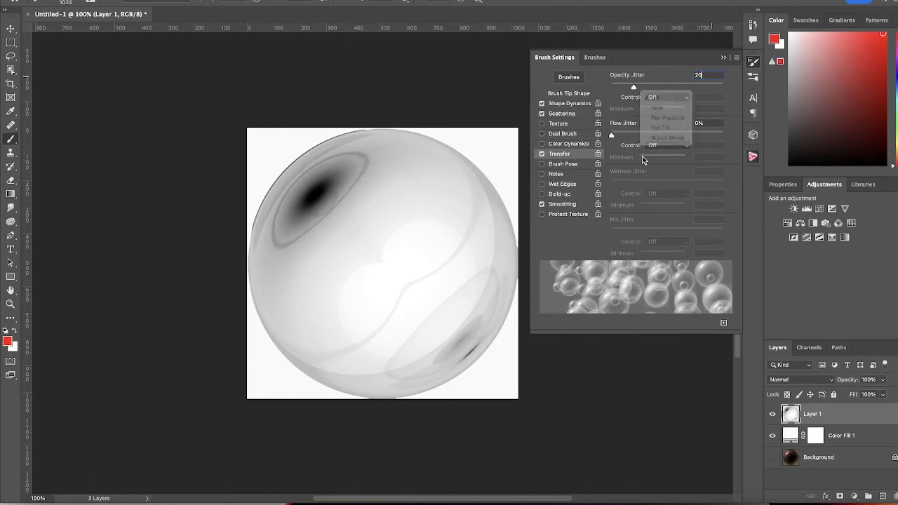
Set the brush's Flow Jitter to 20%, with its control set to Fade.
click(682, 145)
click(677, 155)
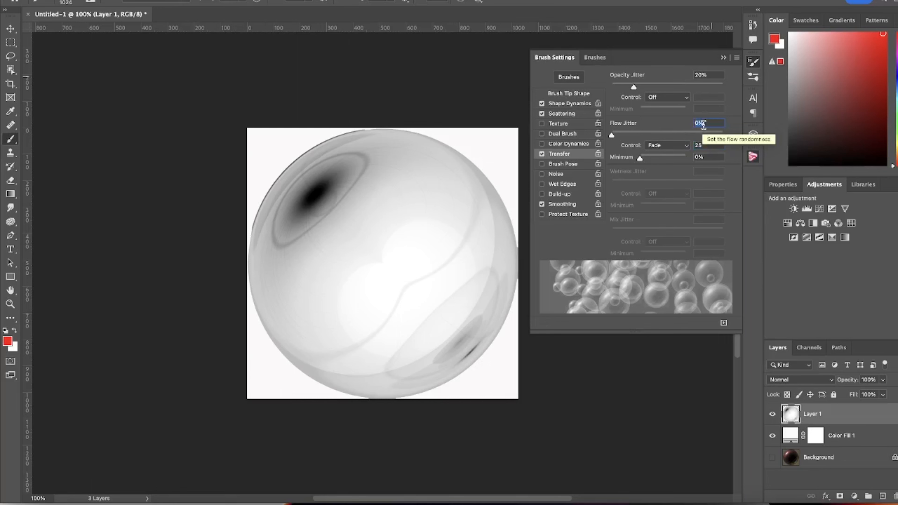
key(BackSpace)
text(20)
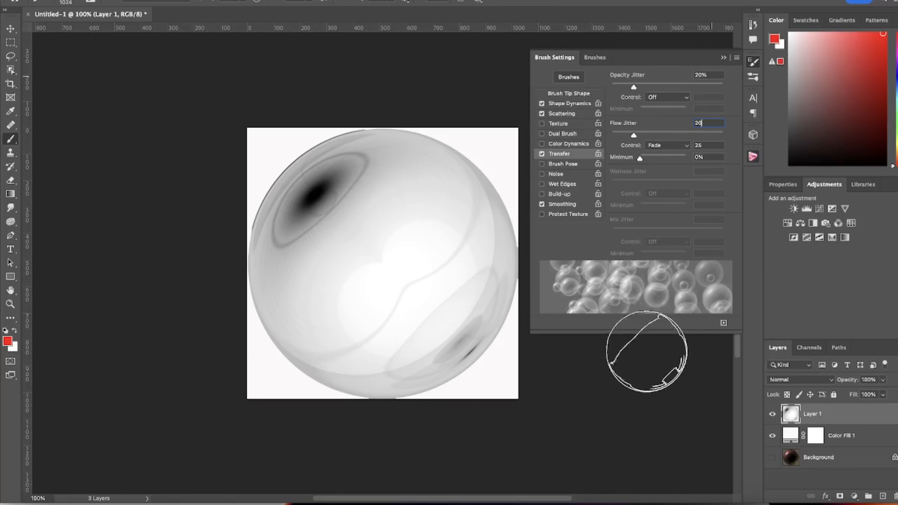
click(555, 113)
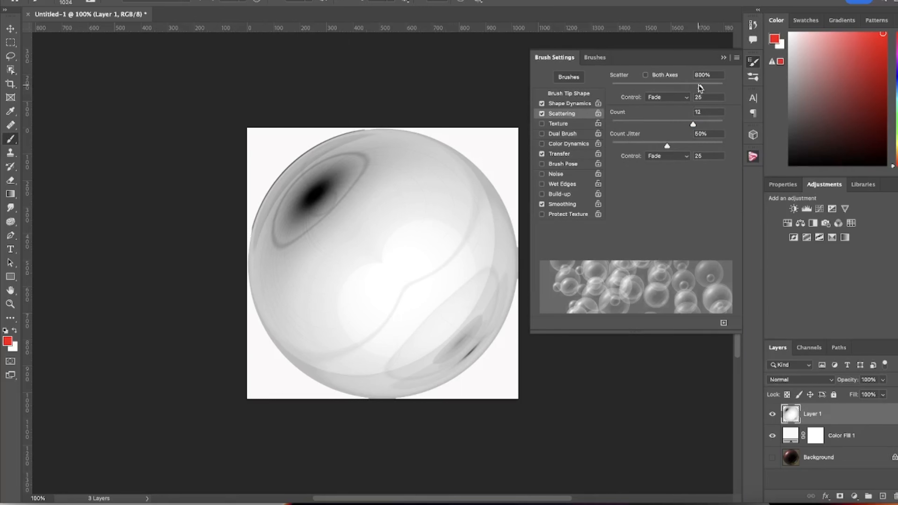
mouse_move(700, 87)
mouse_down()
mouse_move(638, 87)
mouse_move(702, 88)
mouse_up()
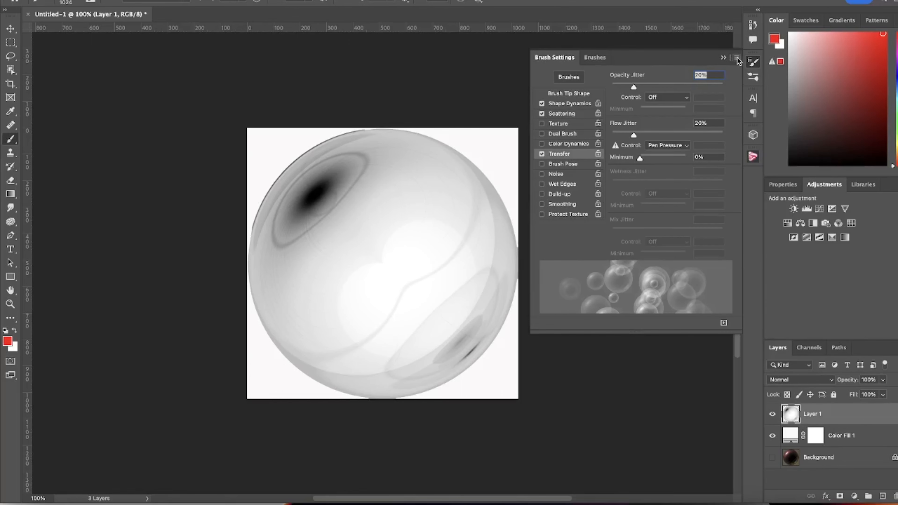
Save the current brush as a new preset named Bubble Brush, capturing the brush size and including tool settings but not color.
click(737, 58)
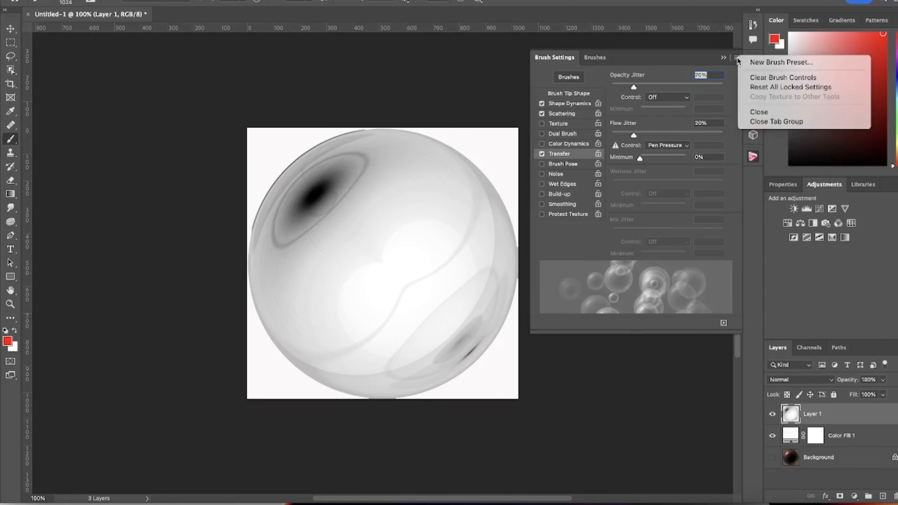
click(743, 63)
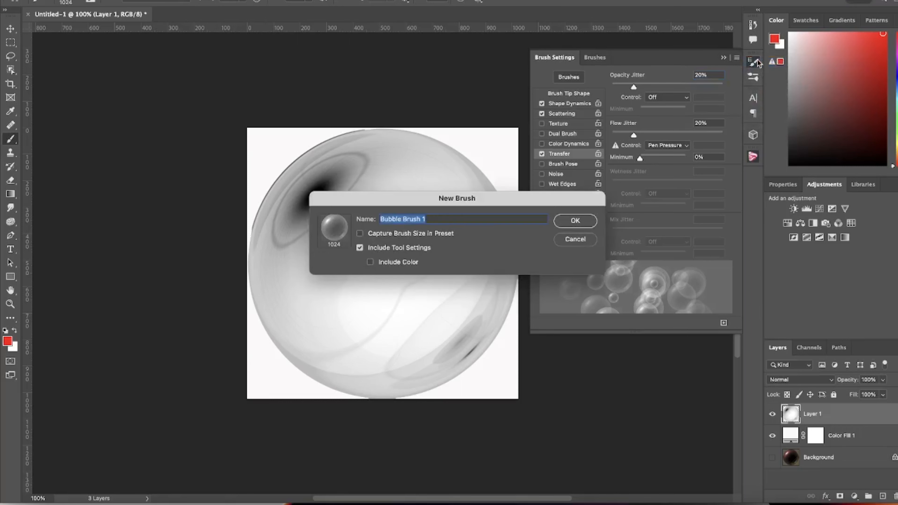
click(439, 220)
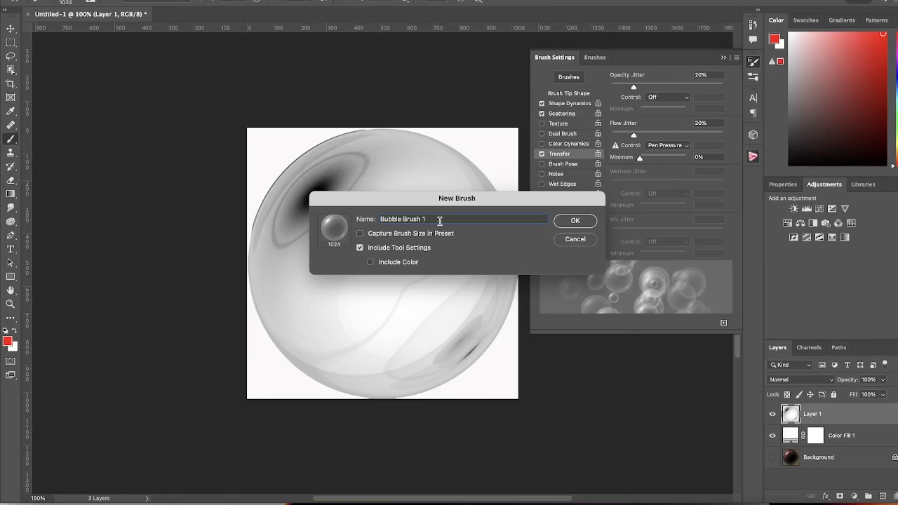
key(BackSpace)
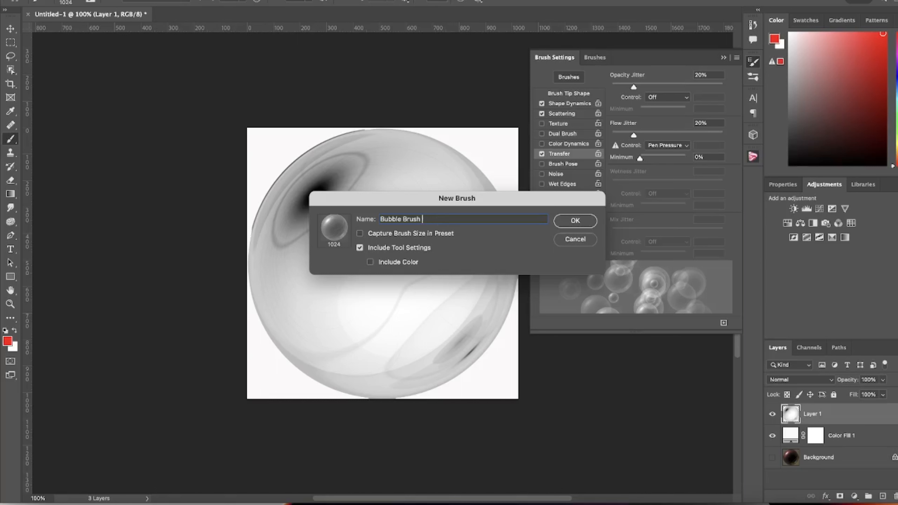
click(363, 247)
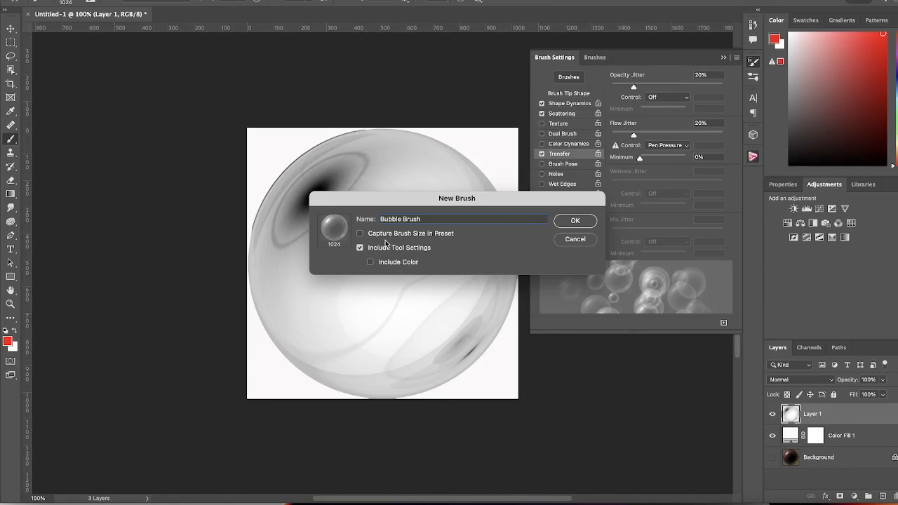
click(360, 234)
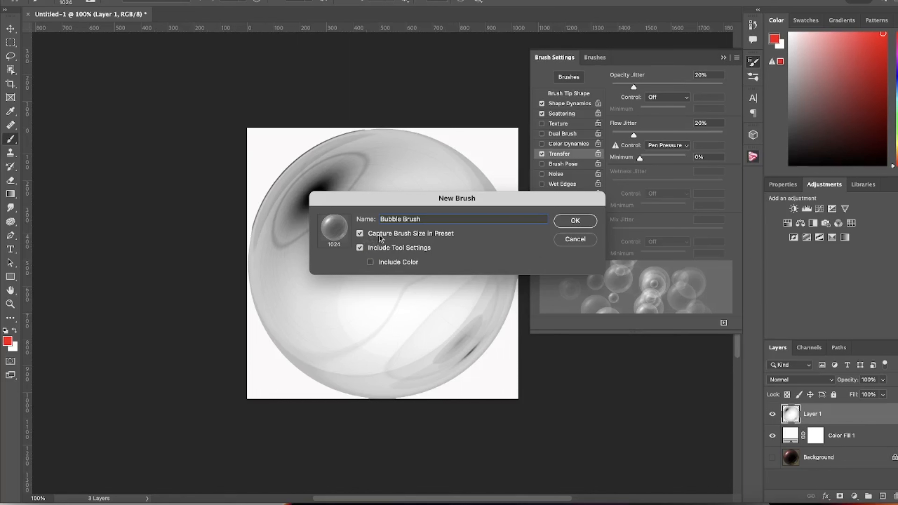
click(575, 221)
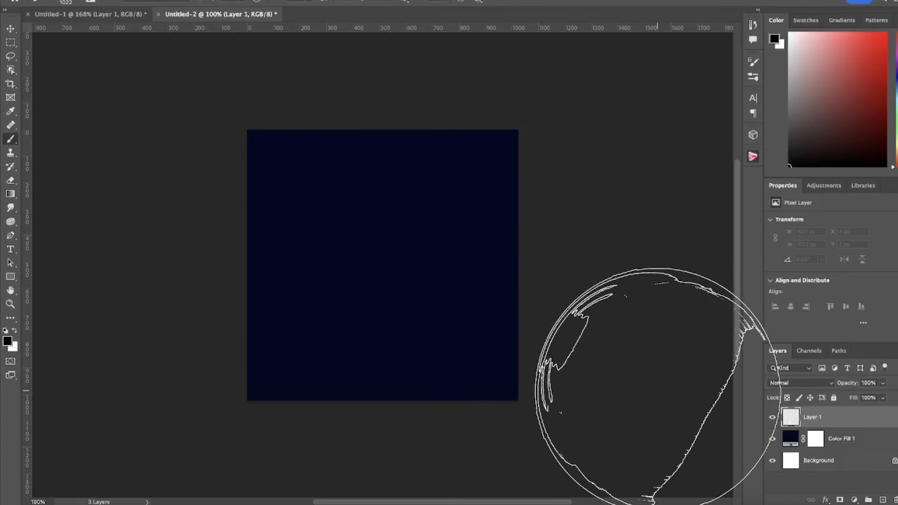
Paint large white bubbles on Layer 1 at a 400 px brush size, with single stamps at the canvas's left and scattered strokes across it.
key(x)
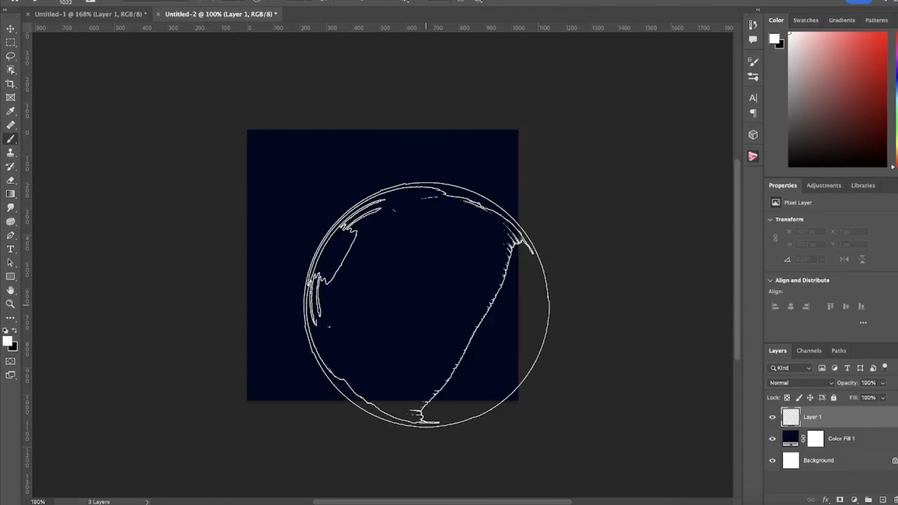
key(bracketleft)
key(bracketleft)
key(bracketleft)
key(bracketleft)
key(bracketleft)
key(bracketleft)
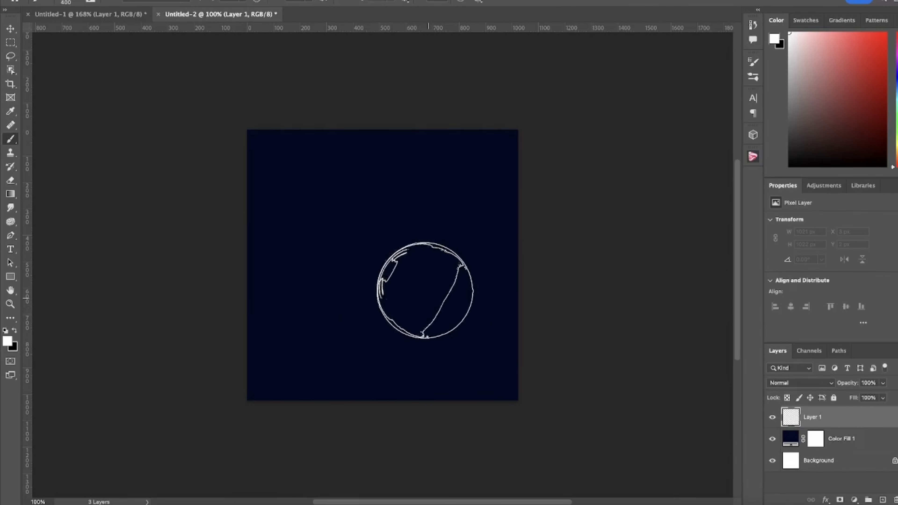
click(335, 204)
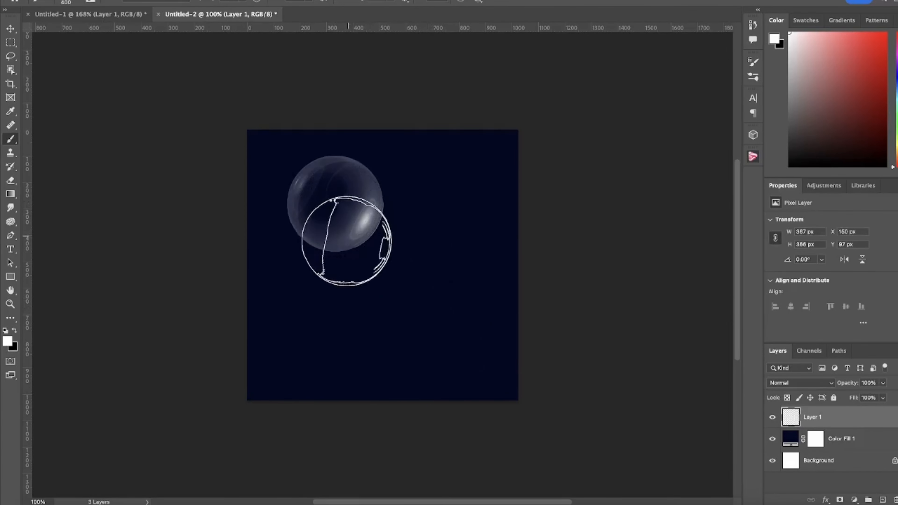
click(321, 314)
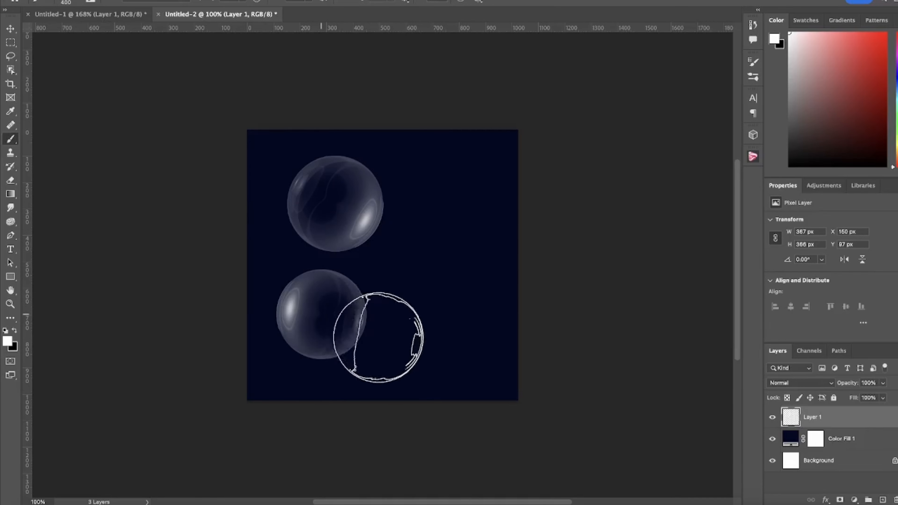
drag(433, 339, 458, 310)
mouse_move(492, 345)
mouse_down()
mouse_move(445, 367)
mouse_move(361, 357)
mouse_up()
Reduce the bubble brush to 100 px and paint clusters of small bubbles along the right and left sides and upper-right corner of the canvas.
key(bracketleft)
key(bracketleft)
key(bracketleft)
key(bracketleft)
key(bracketleft)
key(bracketleft)
key(bracketleft)
key(bracketleft)
key(bracketleft)
key(bracketleft)
key(bracketleft)
key(bracketleft)
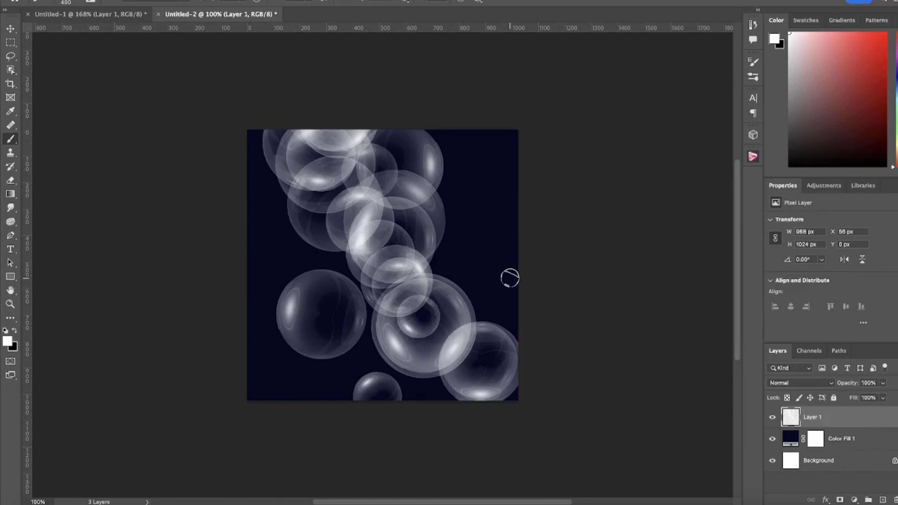
drag(485, 249, 421, 308)
click(272, 257)
mouse_move(266, 258)
mouse_down()
mouse_move(257, 301)
mouse_move(270, 353)
mouse_move(326, 389)
mouse_move(246, 395)
mouse_up()
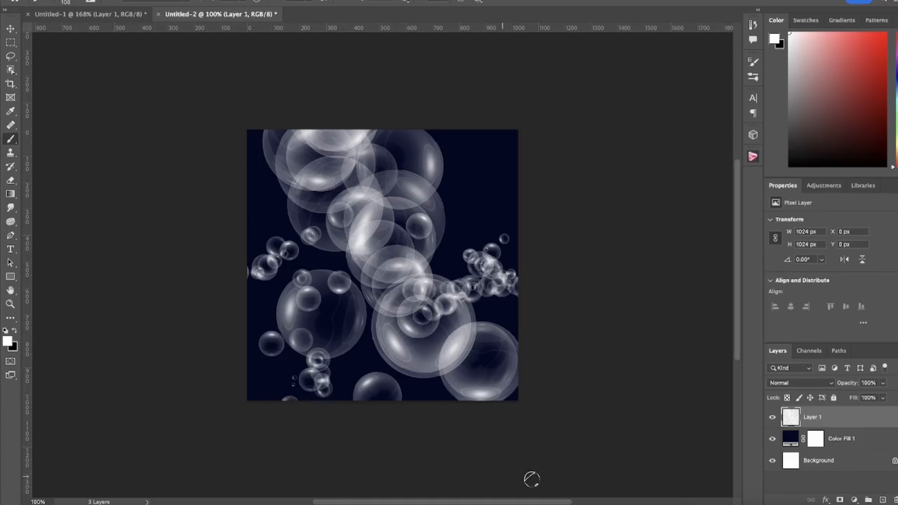
drag(499, 154, 492, 221)
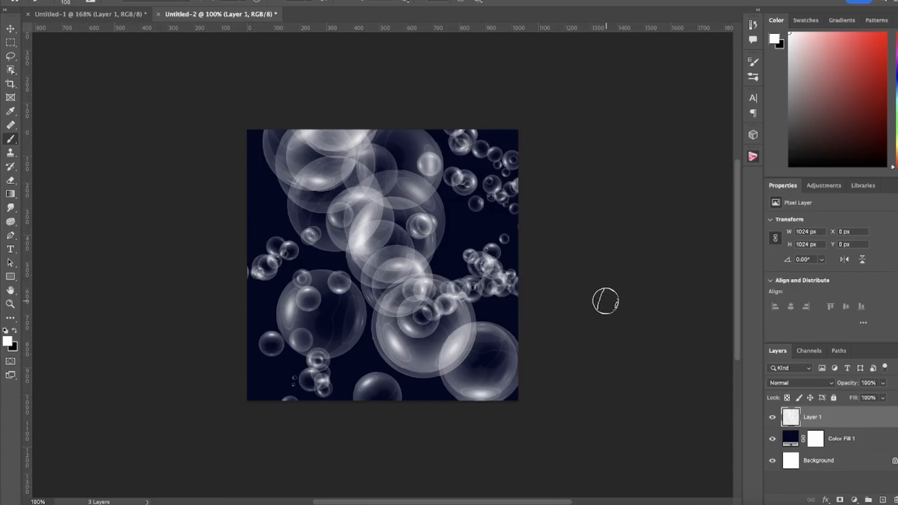
Stamp single small bubbles near the canvas's left edge, in its lower-left corner and beside the large lower-right bubble.
click(263, 228)
click(260, 378)
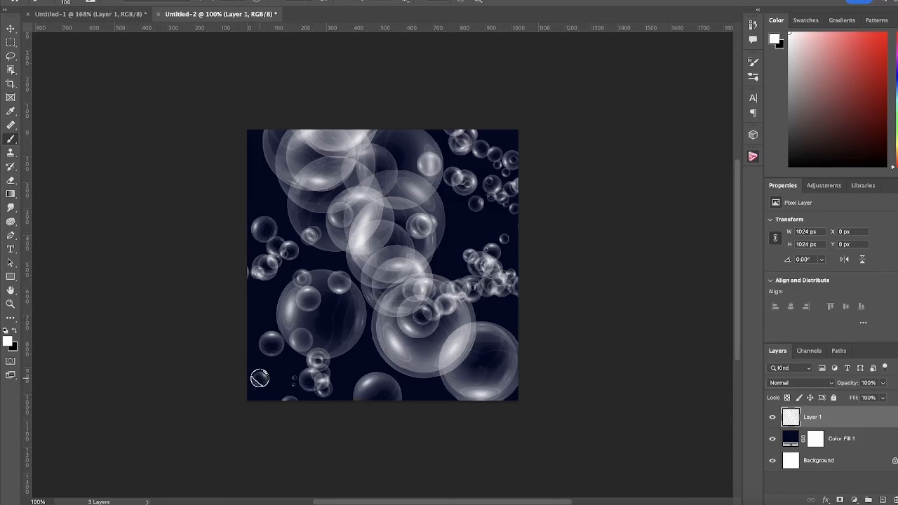
click(434, 390)
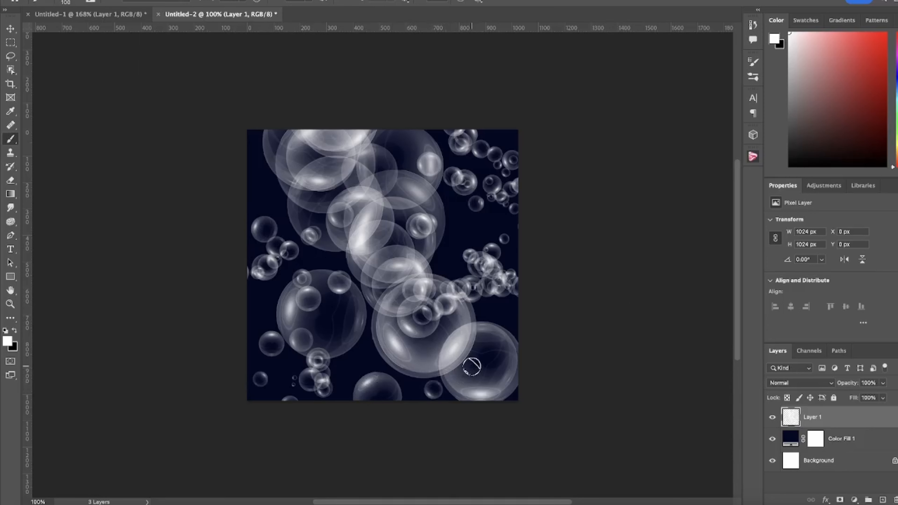
Shrink the brush further and stamp one tiny bubble inside the large bubble in the canvas's lower-right corner.
key(bracketleft)
key(bracketleft)
key(bracketleft)
click(498, 343)
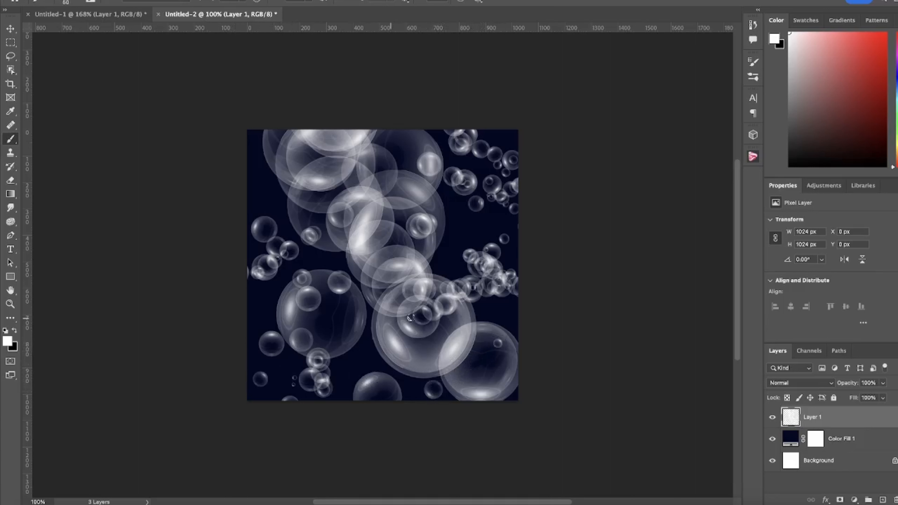